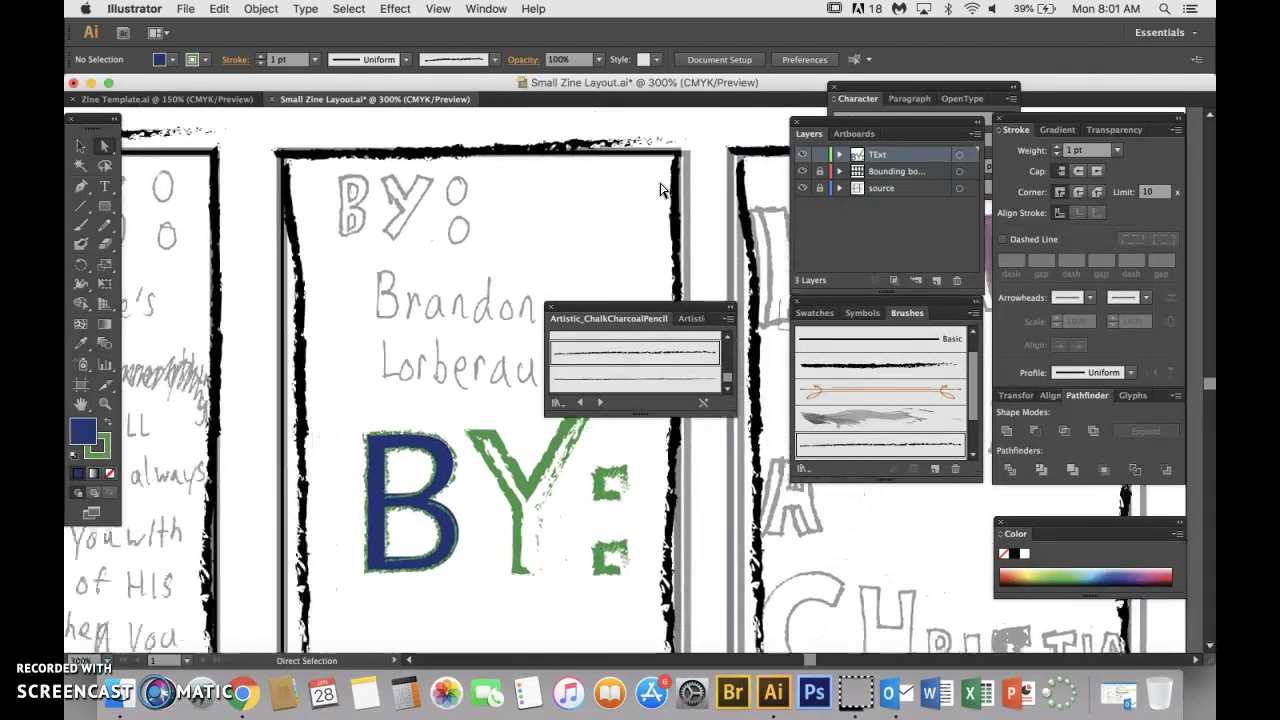
- Lock the Bounding box layer and hide the grey source sketch layer
scroll(660, 187, "right", 2)
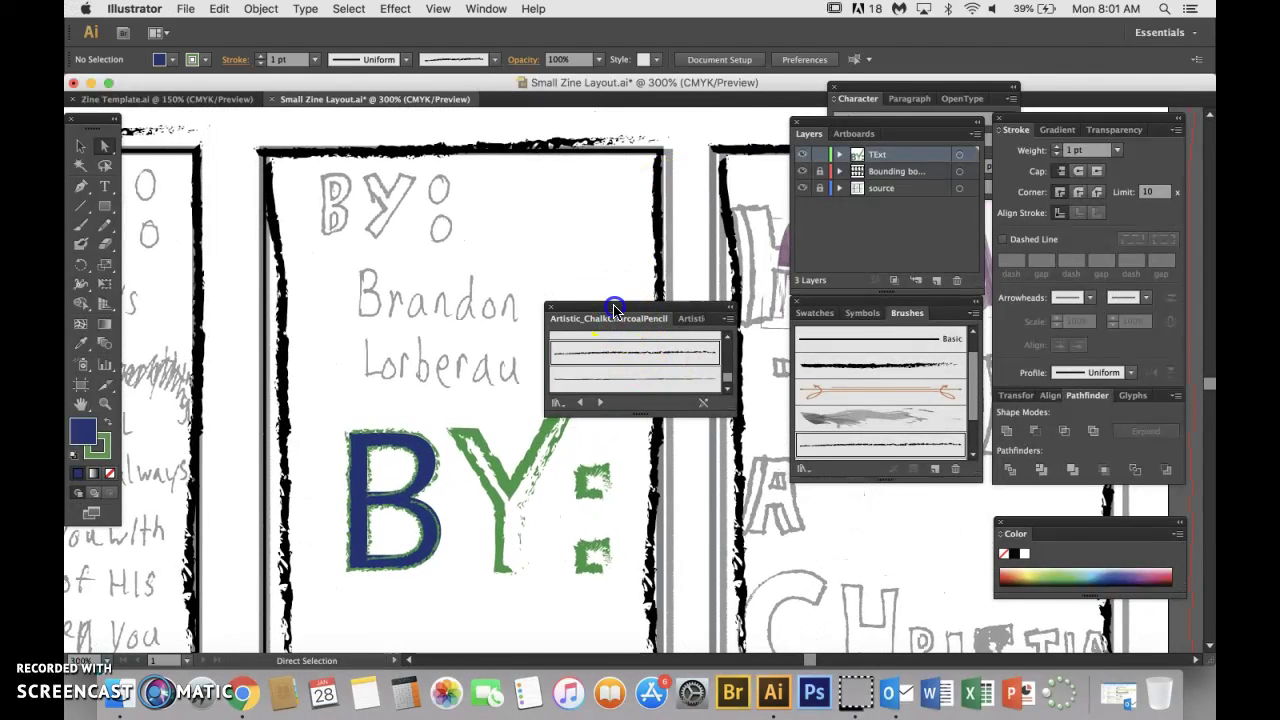
left_click_drag(608, 309, 662, 121)
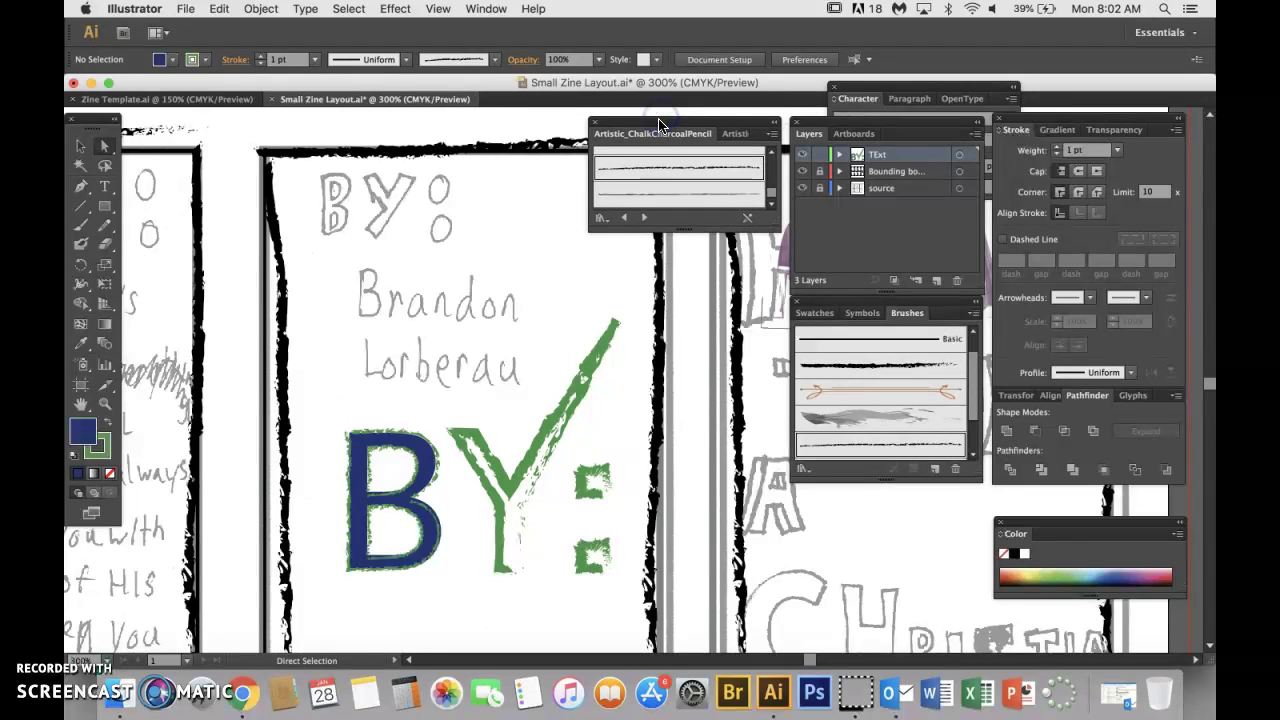
left_click(819, 171)
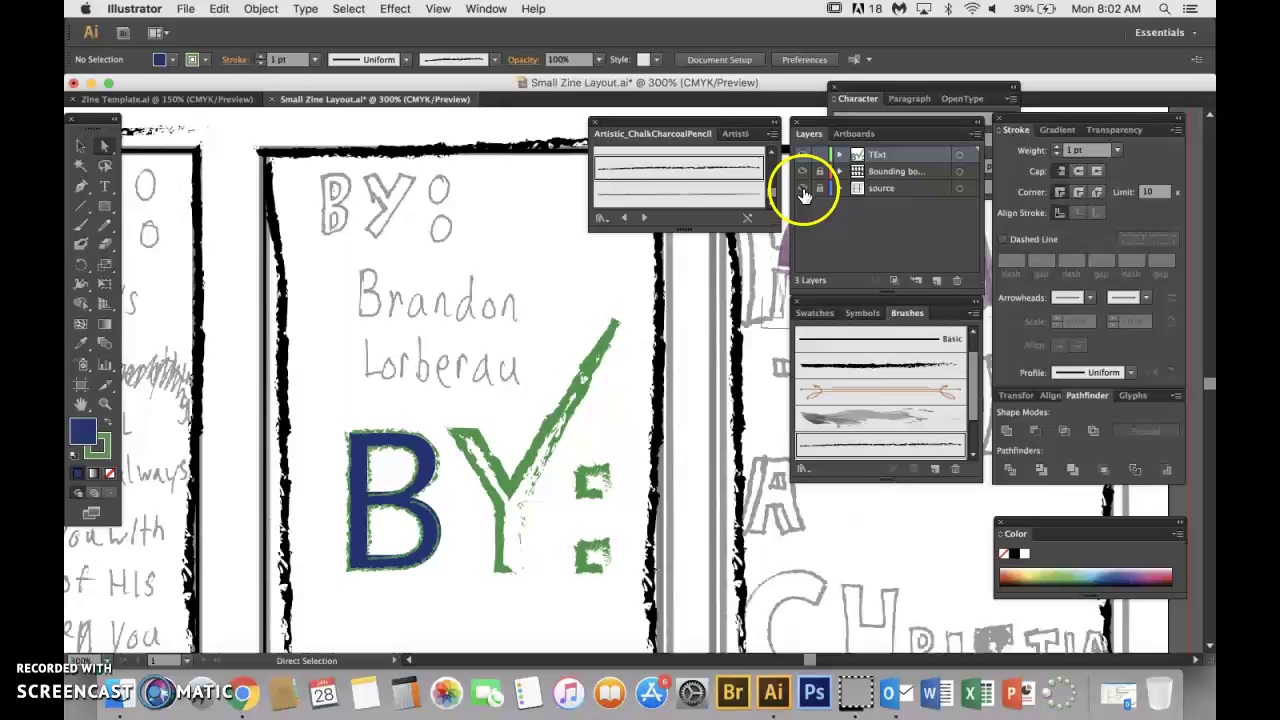
left_click(802, 188)
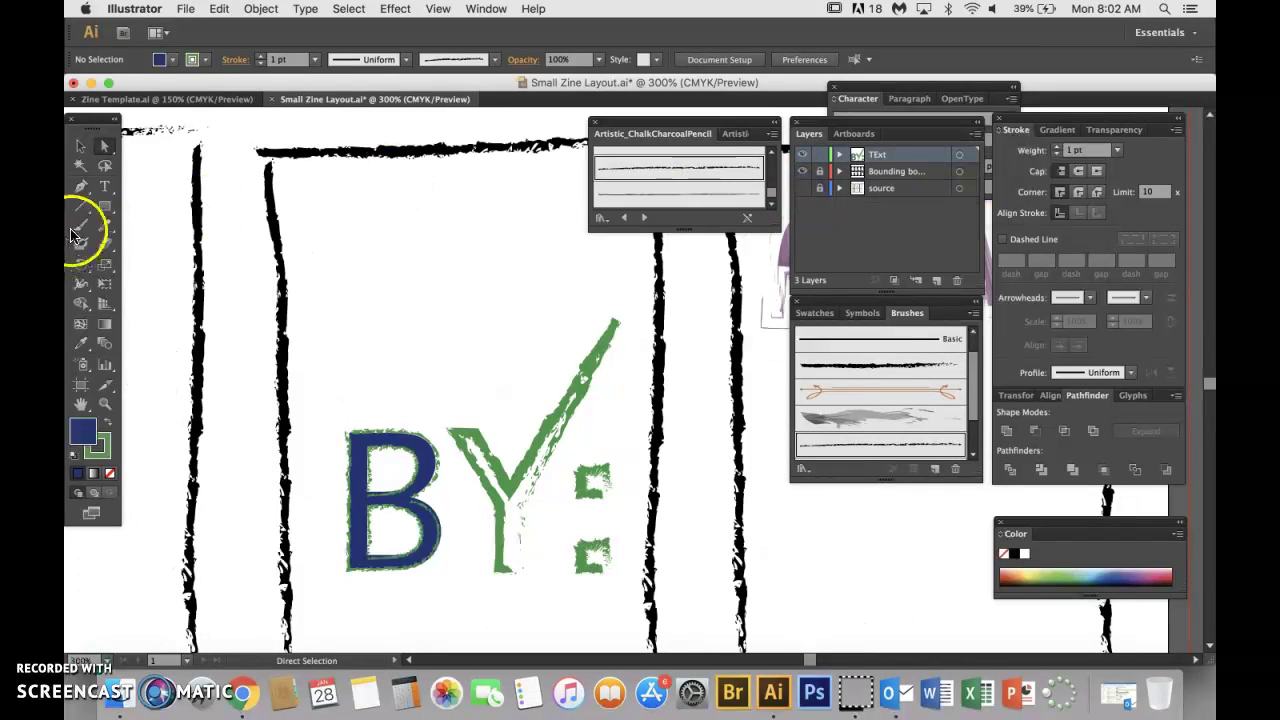
- Add a text object reading 'Zine' near the top of the cover
left_click(104, 186)
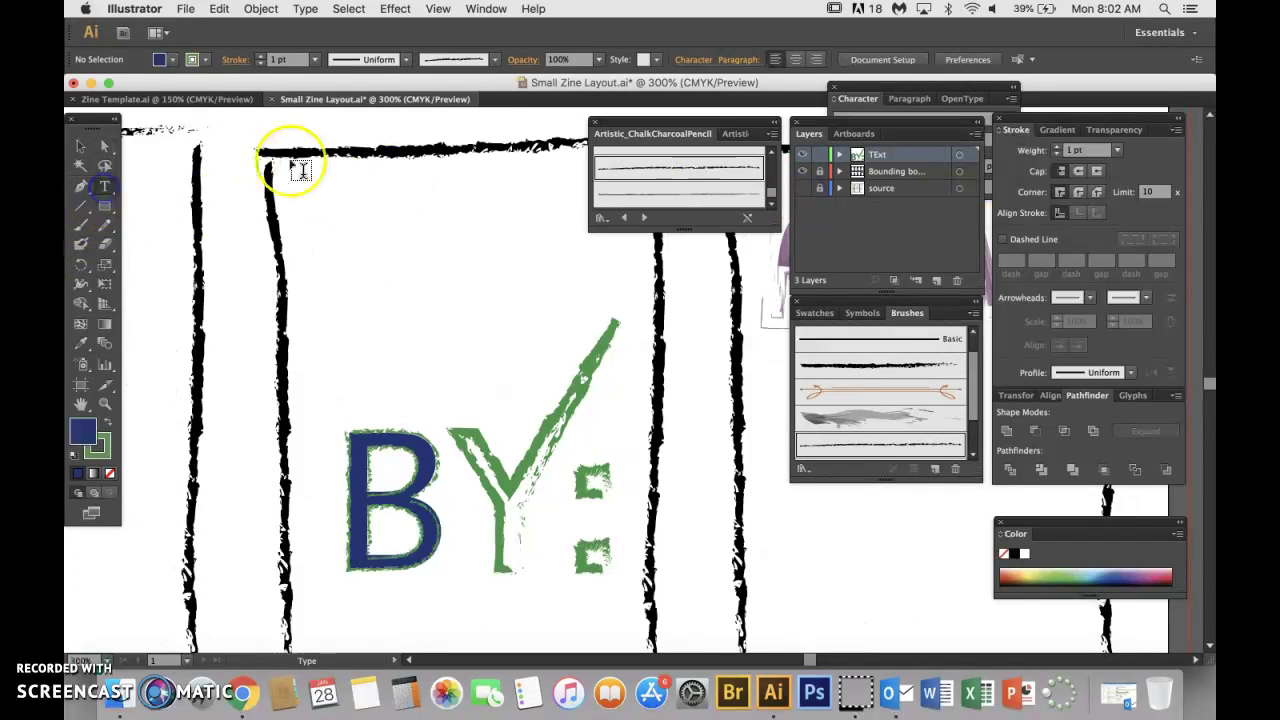
left_click(336, 222)
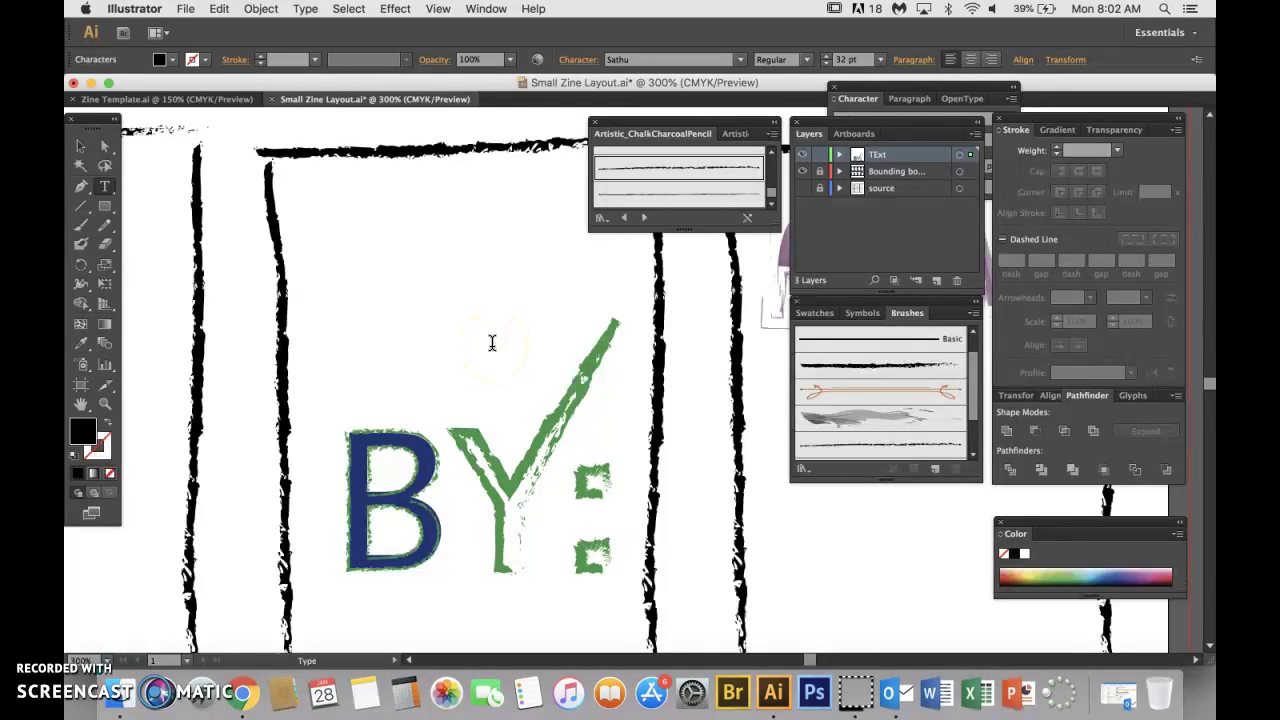
type("Zine")
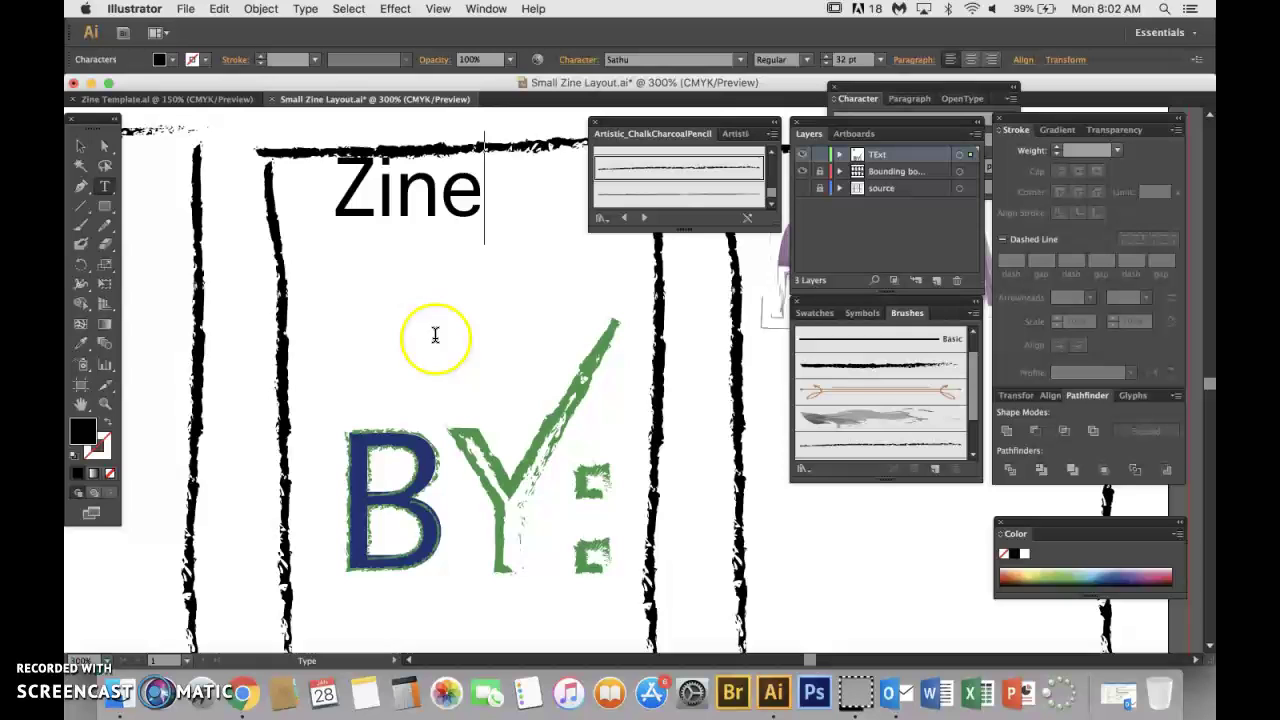
- Reduce Zine to 26 pt and position it above the BY lettering
left_click(80, 150)
left_click_drag(400, 210, 420, 298)
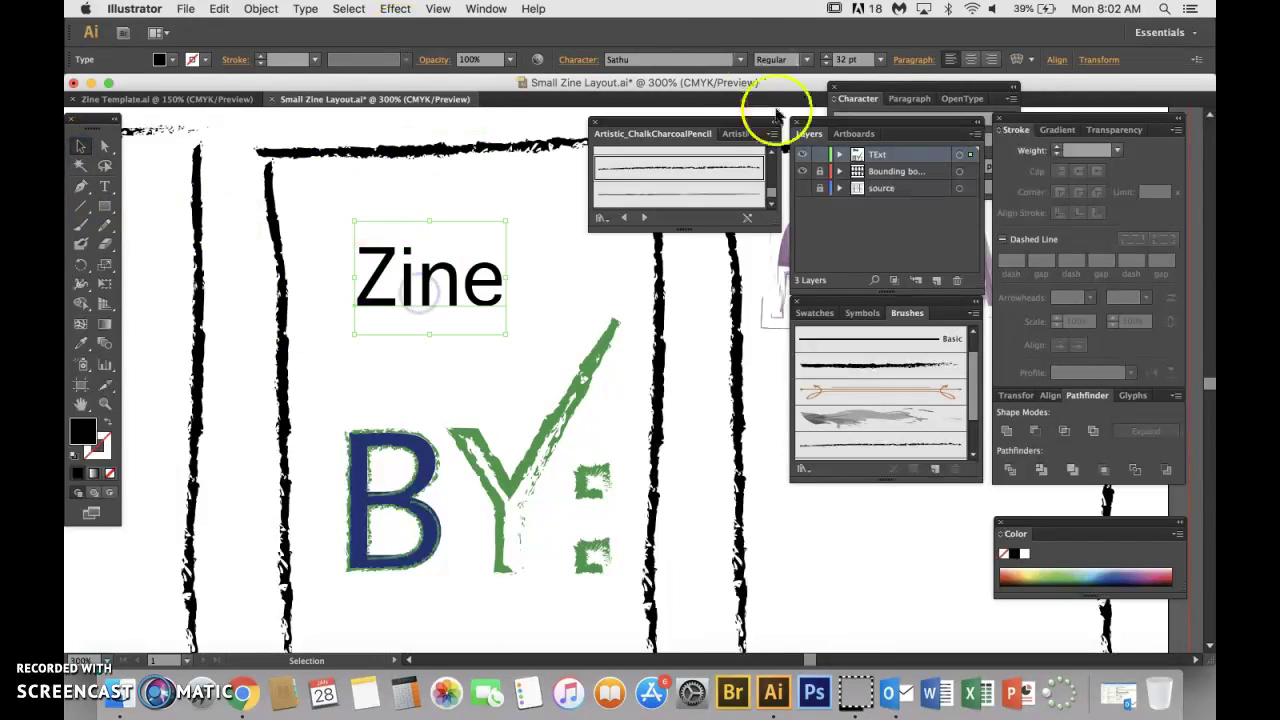
left_click(826, 64)
left_click(826, 64)
left_click(826, 65)
left_click(826, 66)
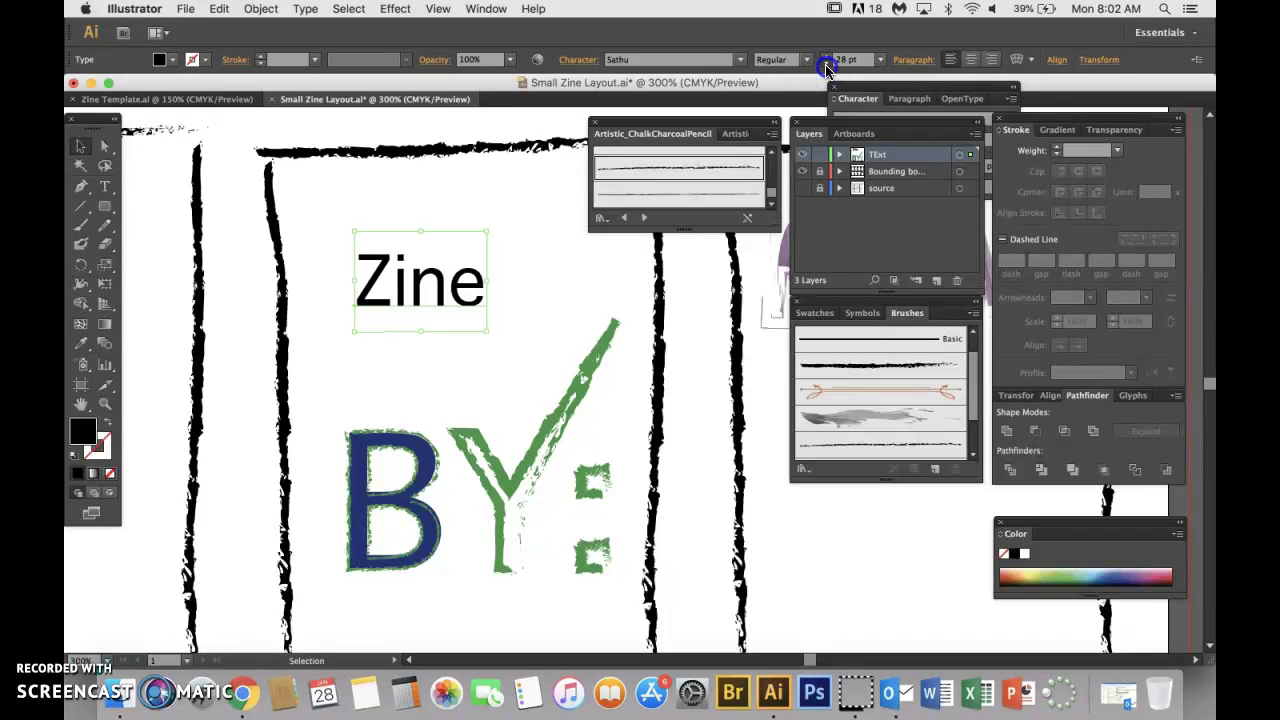
left_click(826, 66)
left_click(826, 66)
left_click_drag(424, 292, 372, 337)
left_click(341, 336)
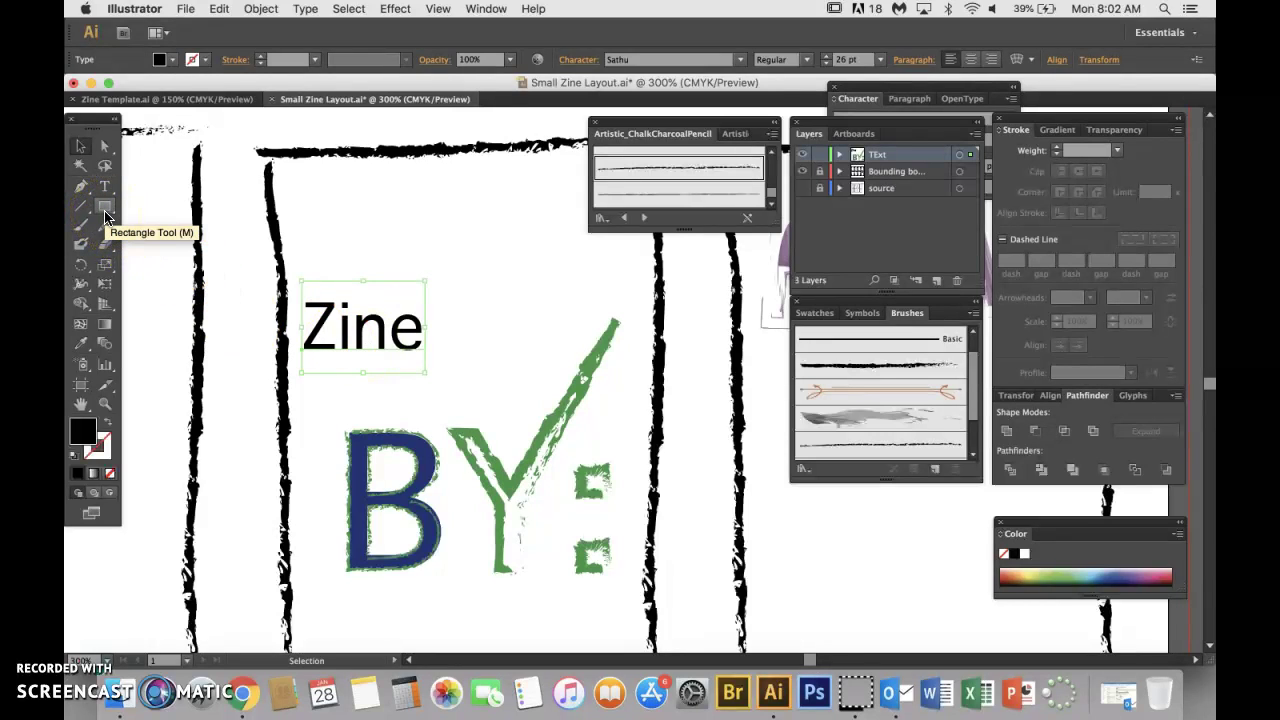
- Draw a black filled circle above the Zine text with the Ellipse tool
left_click(83, 190)
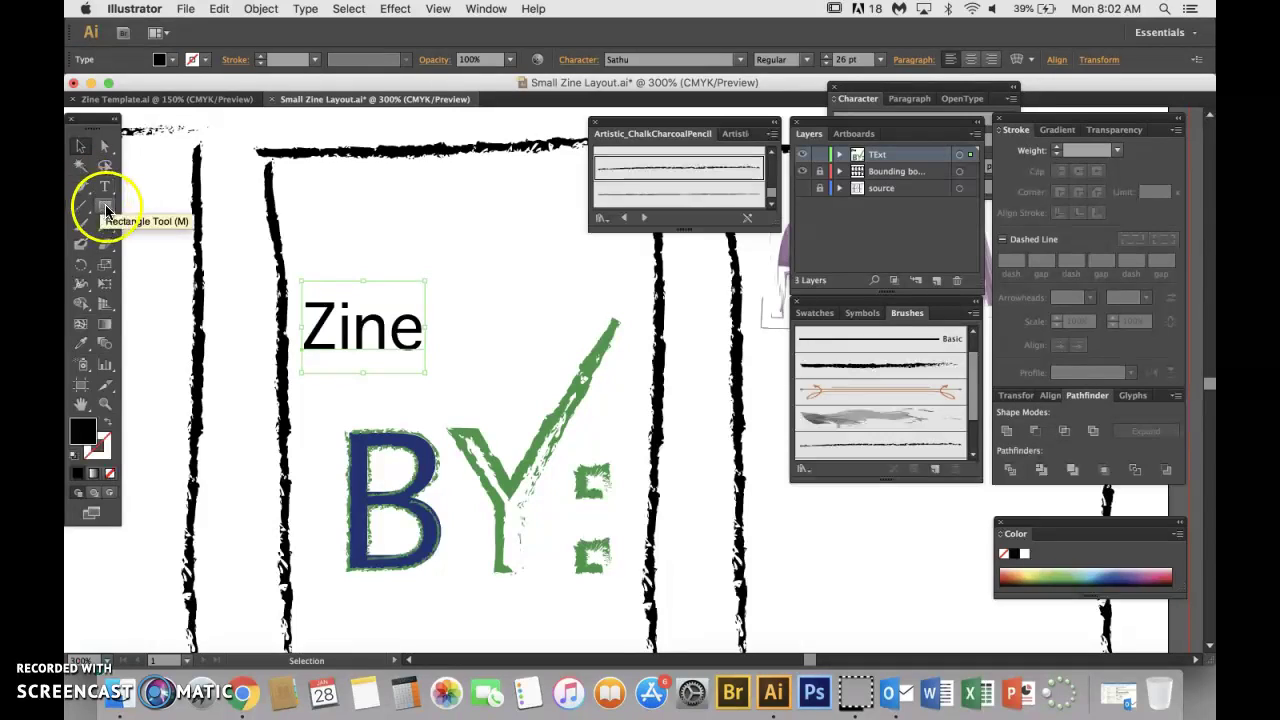
left_click(106, 208)
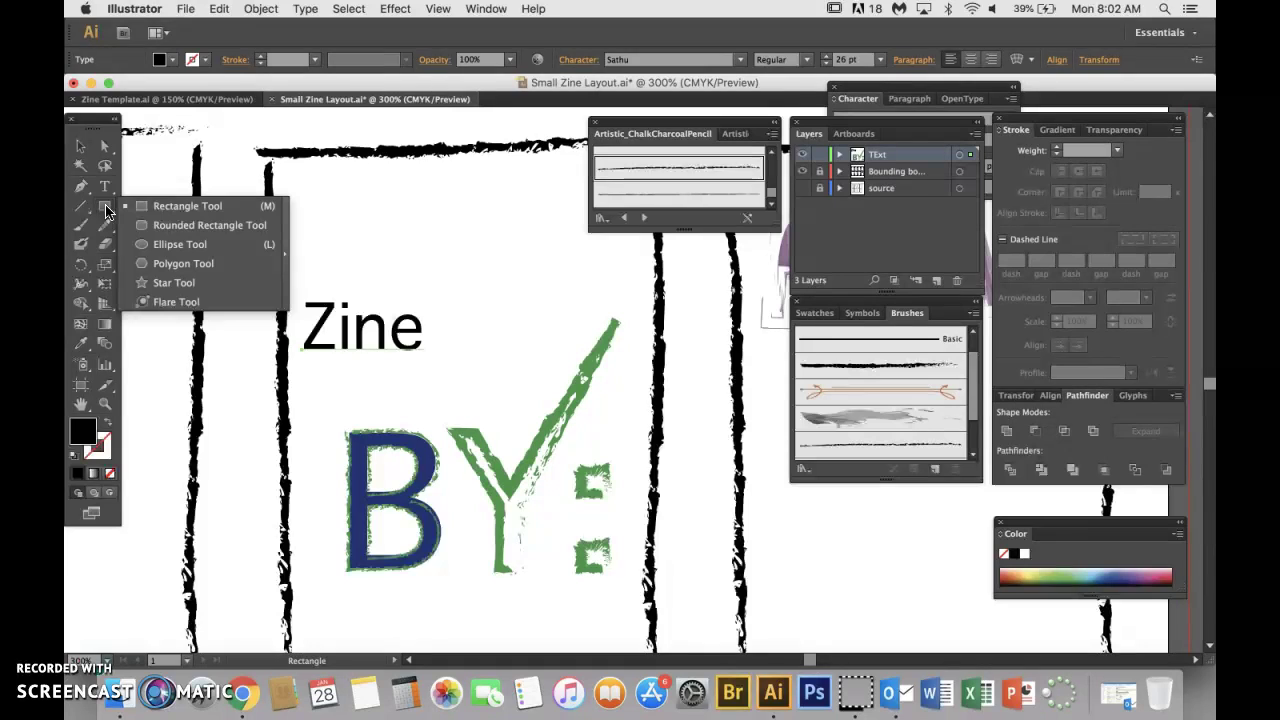
left_click(178, 244)
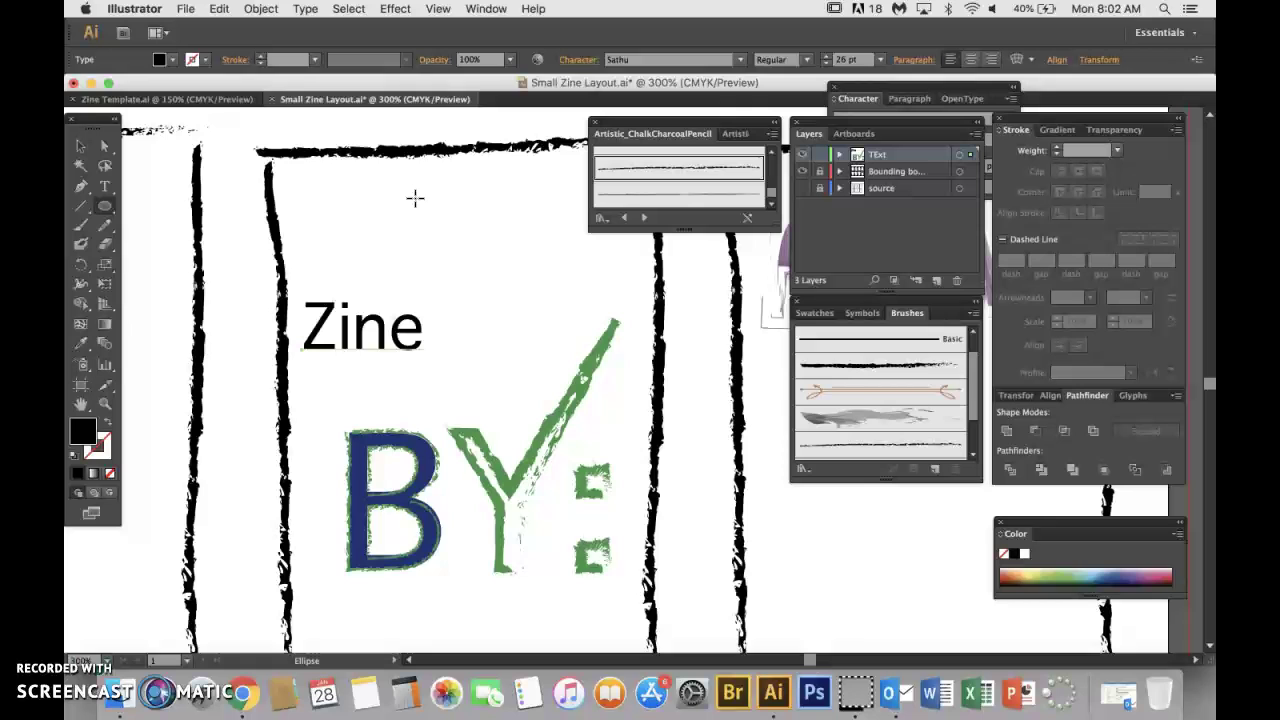
left_click_drag(417, 198, 566, 336)
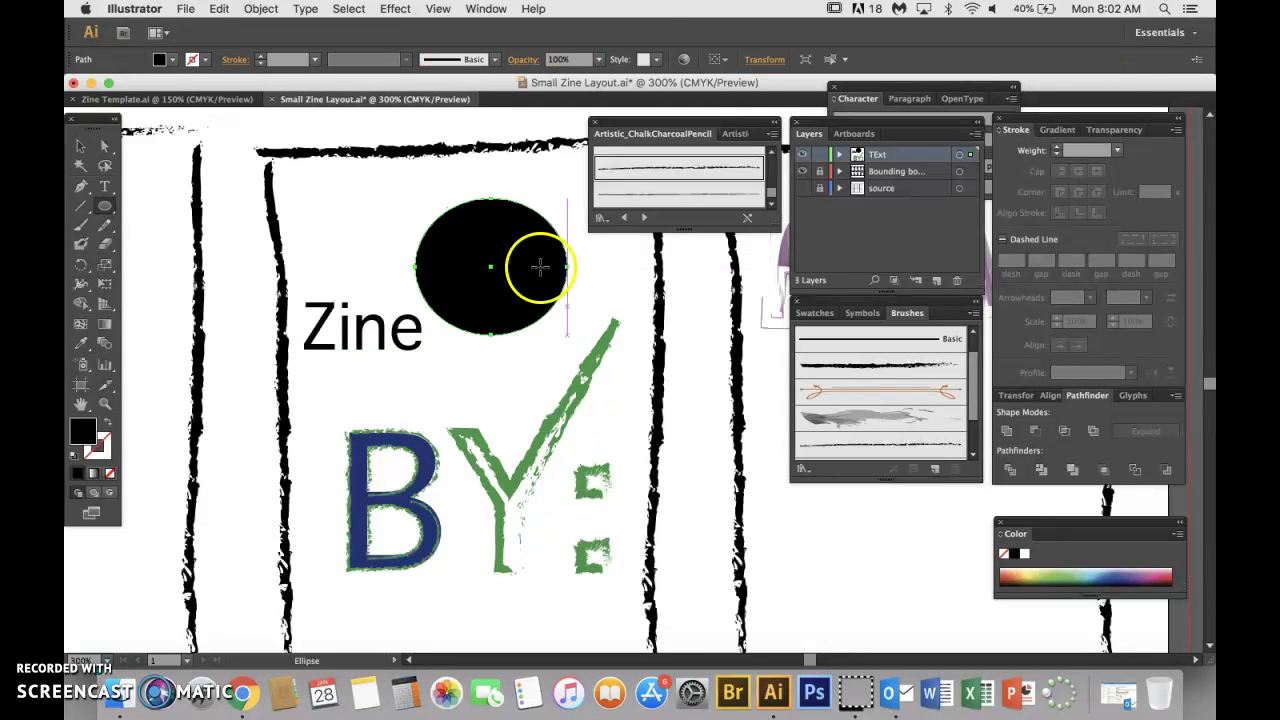
- Move the circle up and right, place Zine beside it, and select the circle
left_click(80, 146)
mouse_move(513, 248)
left_mouse_down()
mouse_move(497, 229)
mouse_move(522, 227)
left_mouse_up()
mouse_move(368, 325)
left_mouse_down()
mouse_move(383, 253)
mouse_move(377, 333)
left_mouse_up()
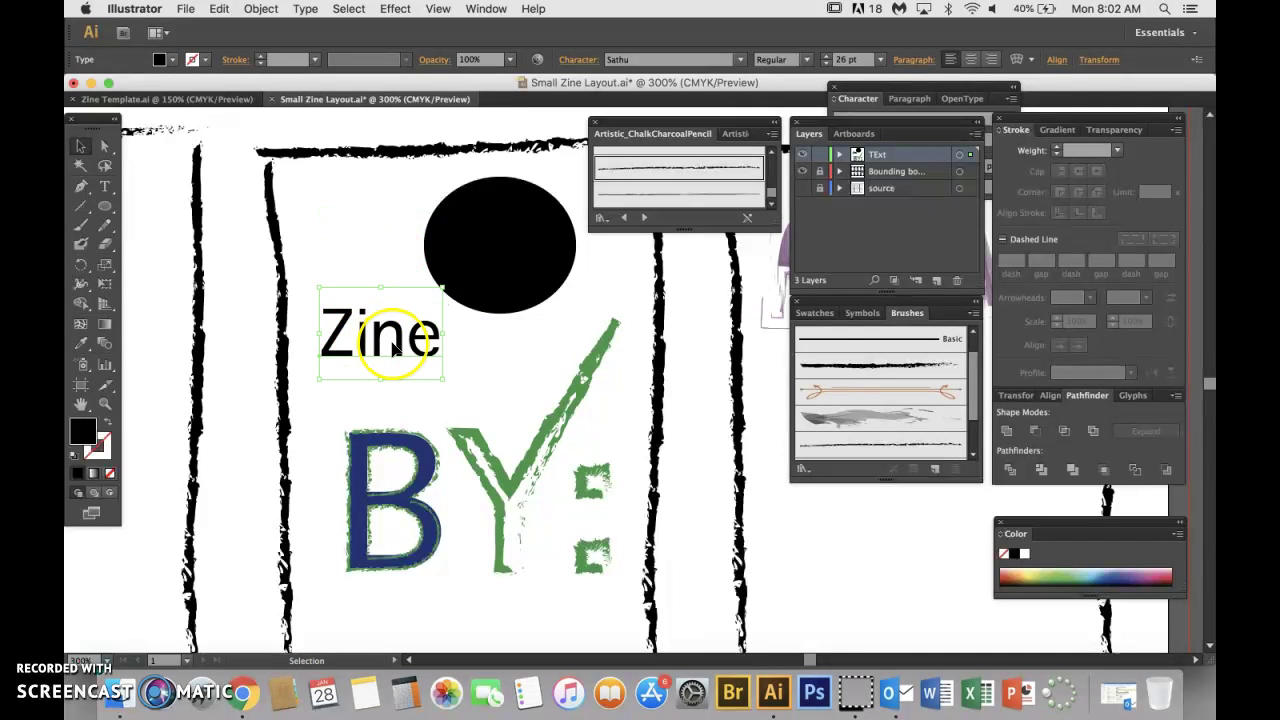
left_click(470, 228)
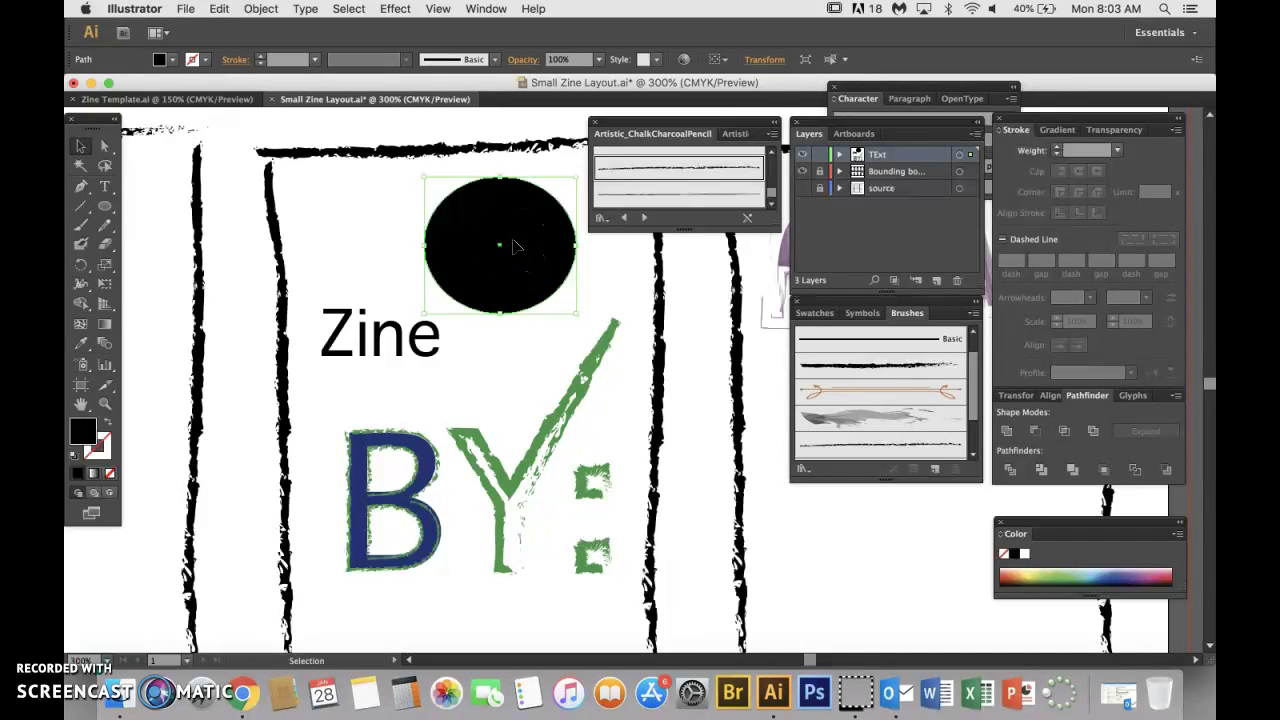
- Select the black circle and the Zine text together
left_click(333, 205)
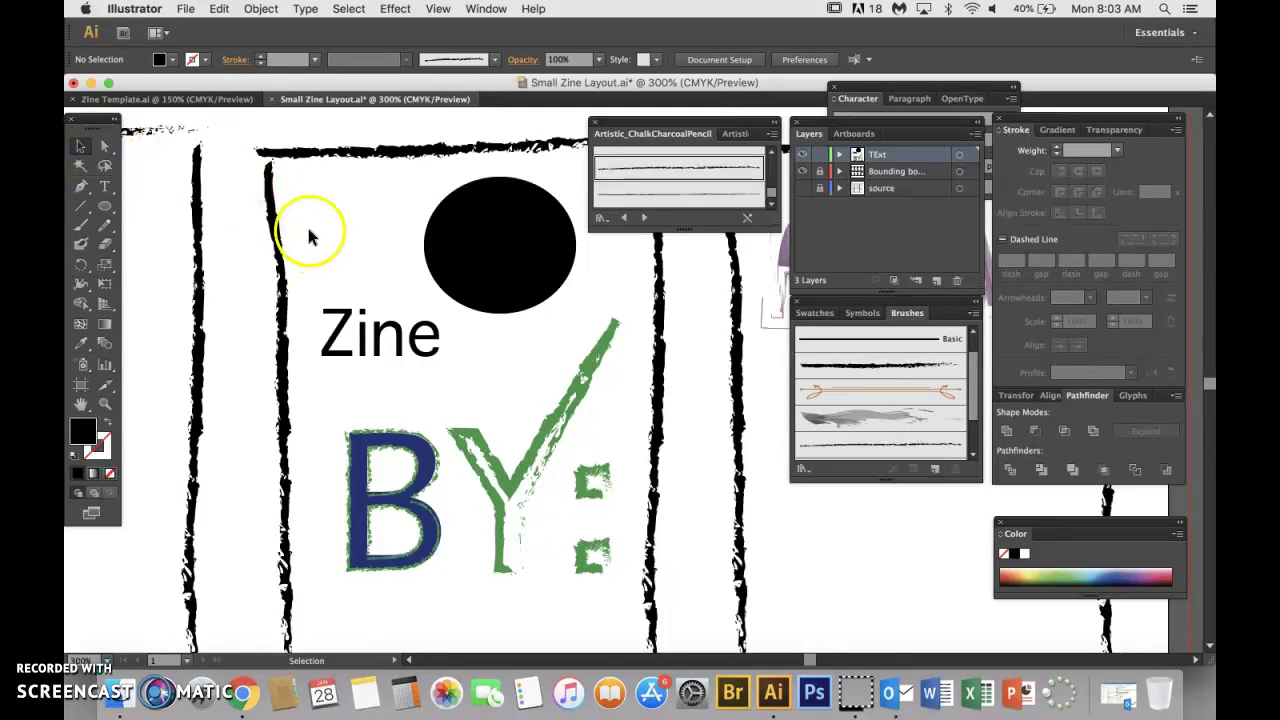
left_click_drag(337, 190, 495, 370)
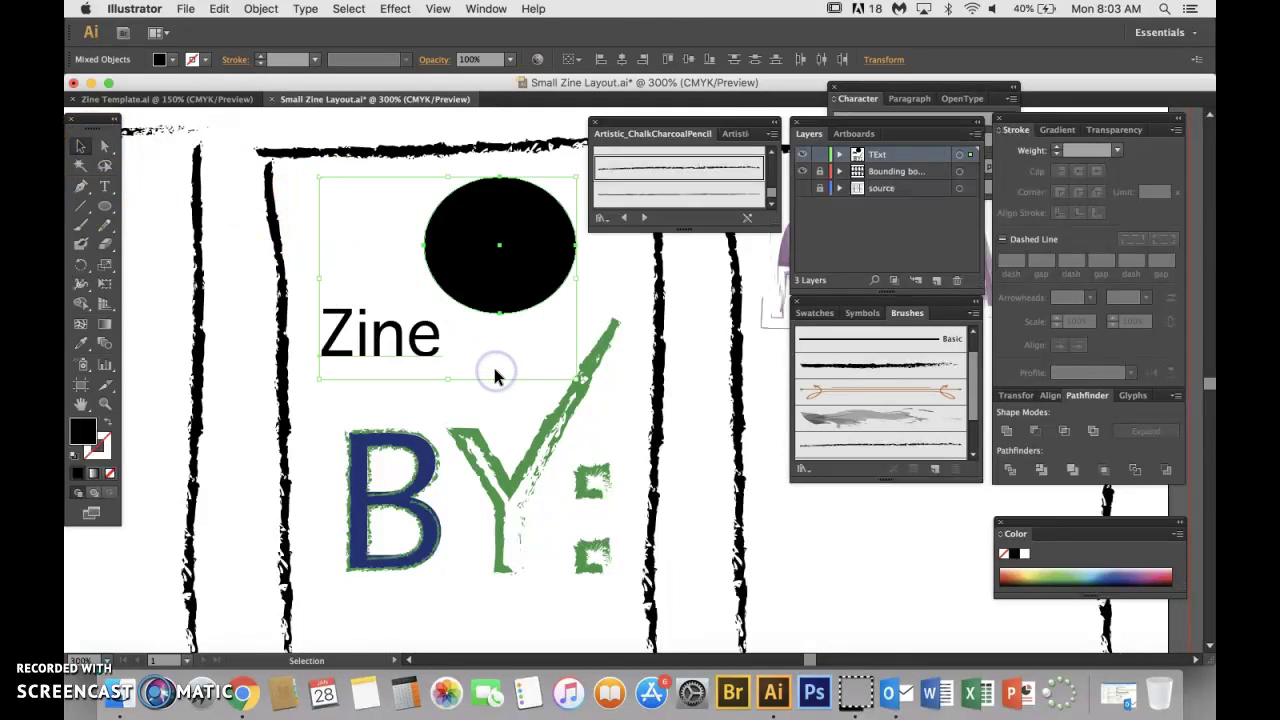
left_click(293, 180)
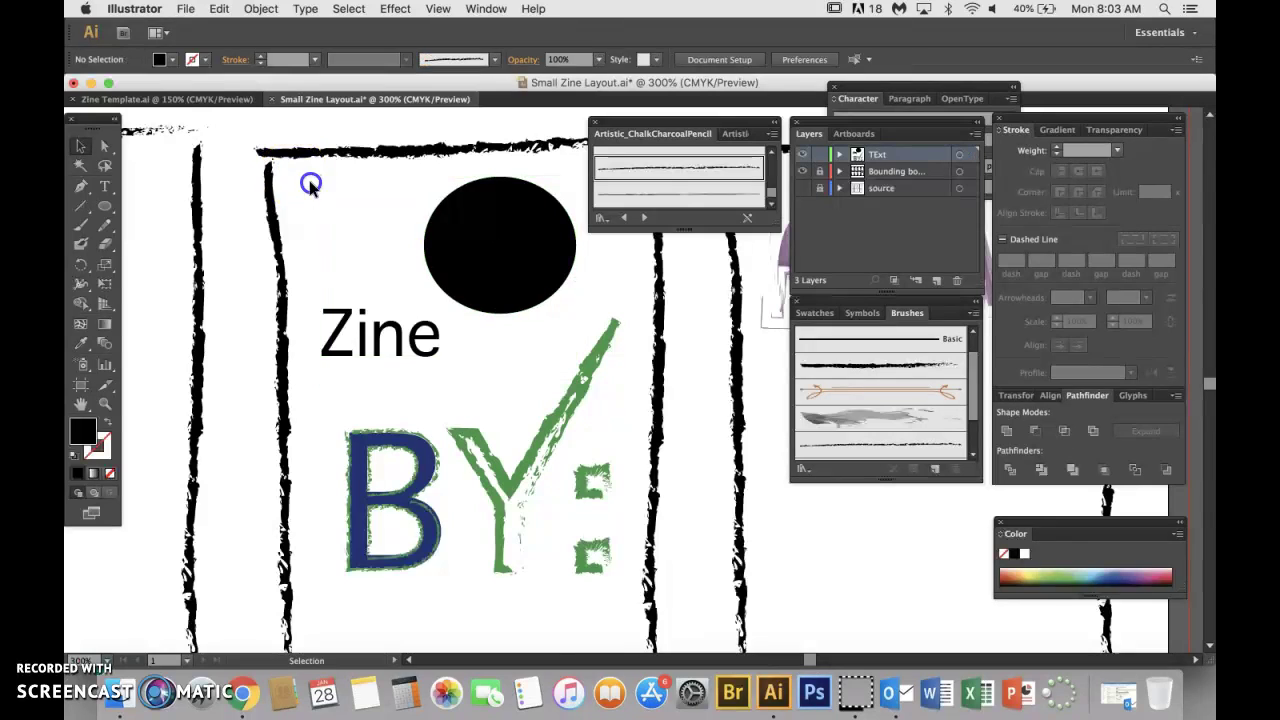
left_click_drag(310, 183, 458, 328)
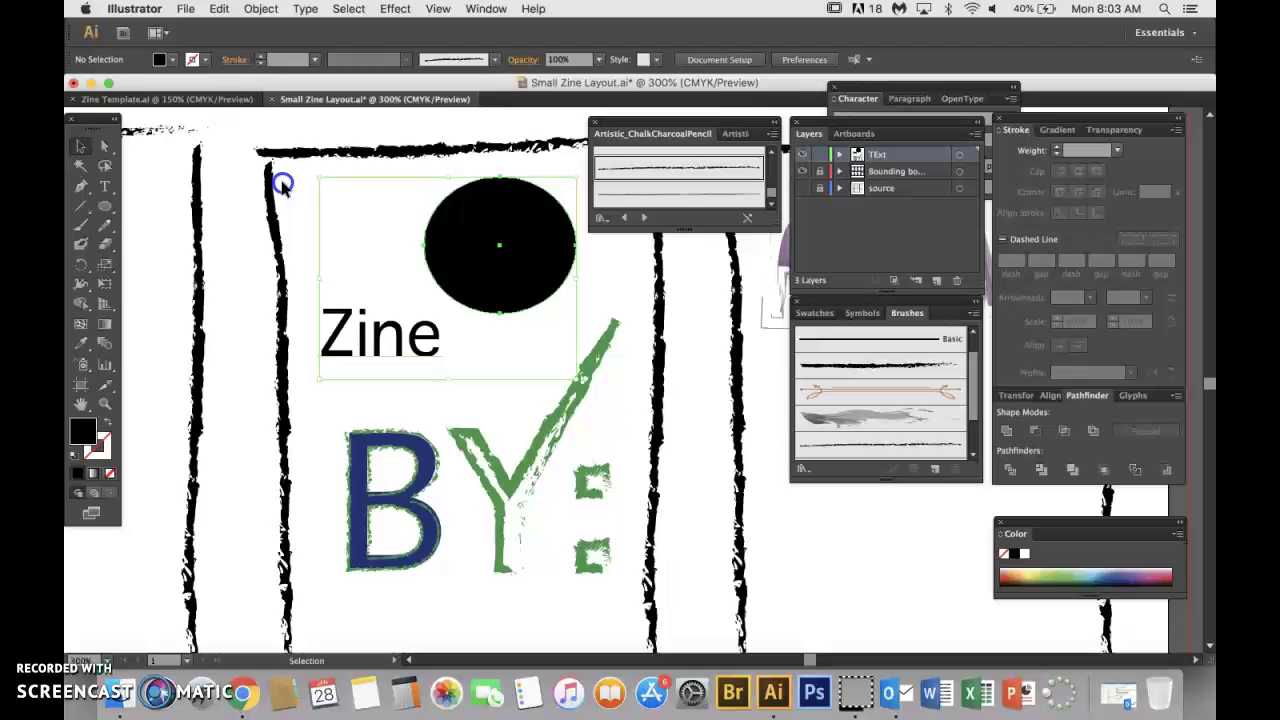
left_click(500, 214)
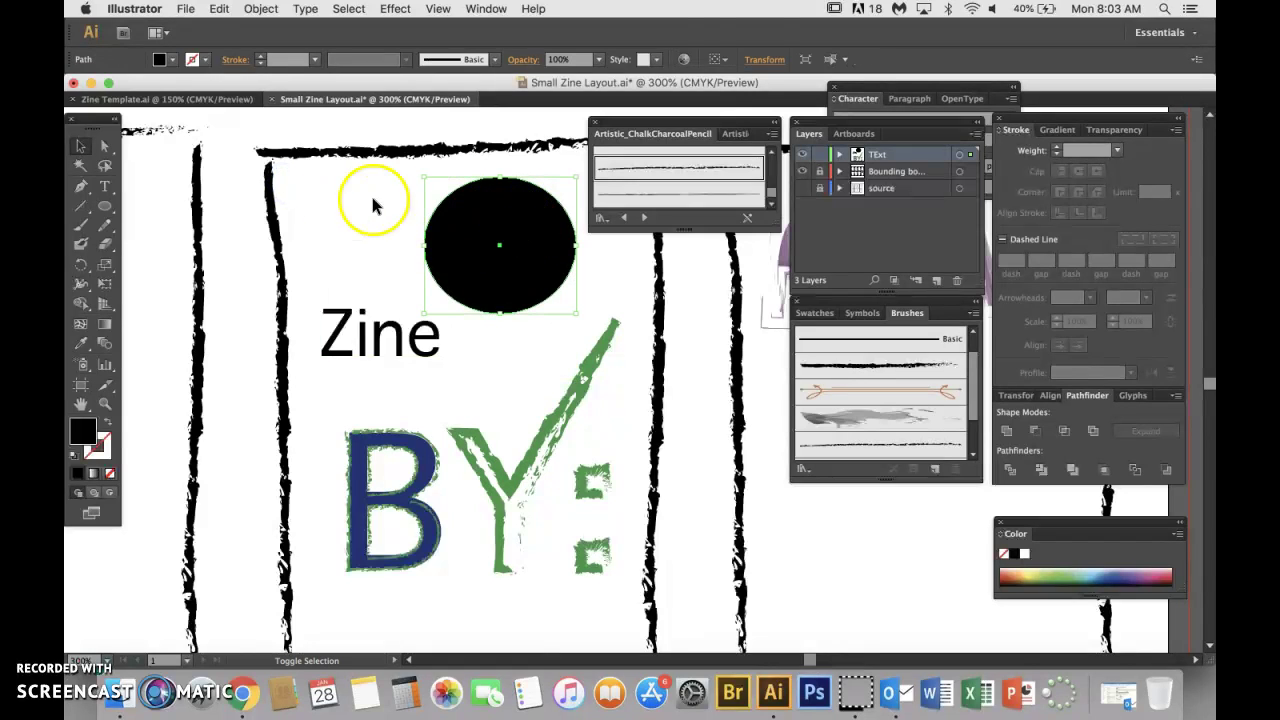
left_click(382, 338, "shift")
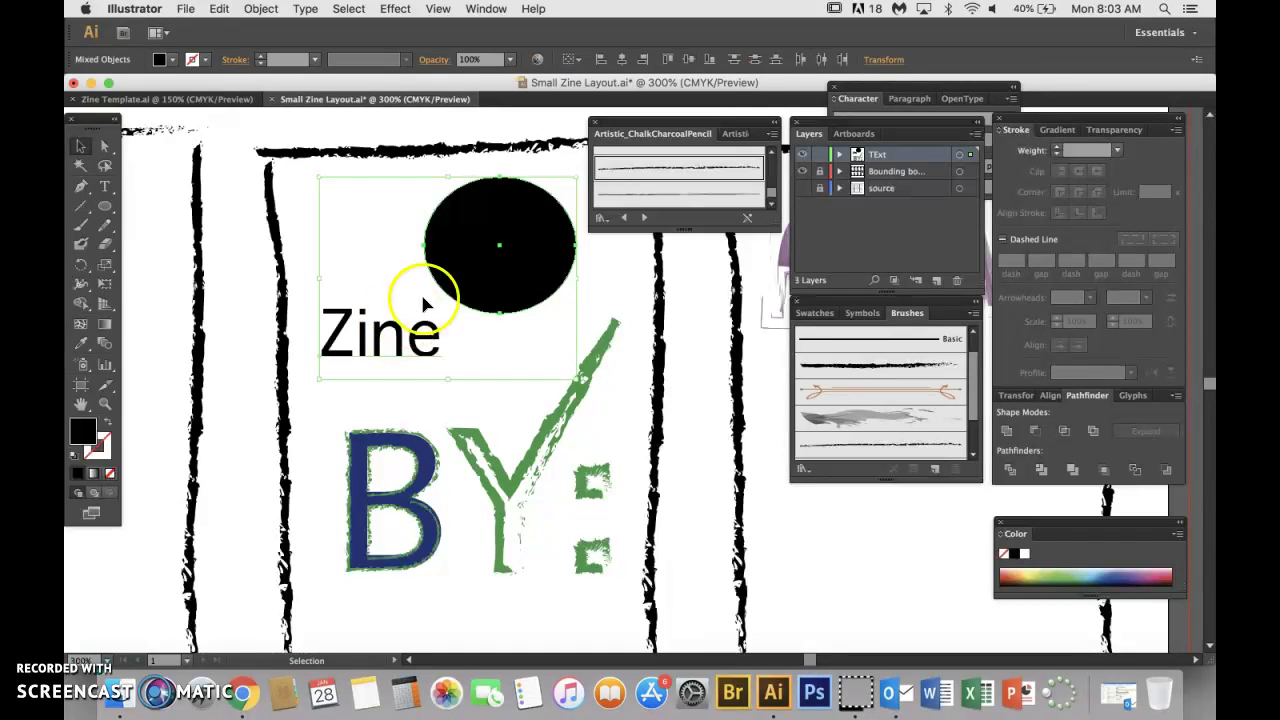
left_click(457, 277)
left_click(436, 325)
left_click(343, 329)
left_click(534, 271)
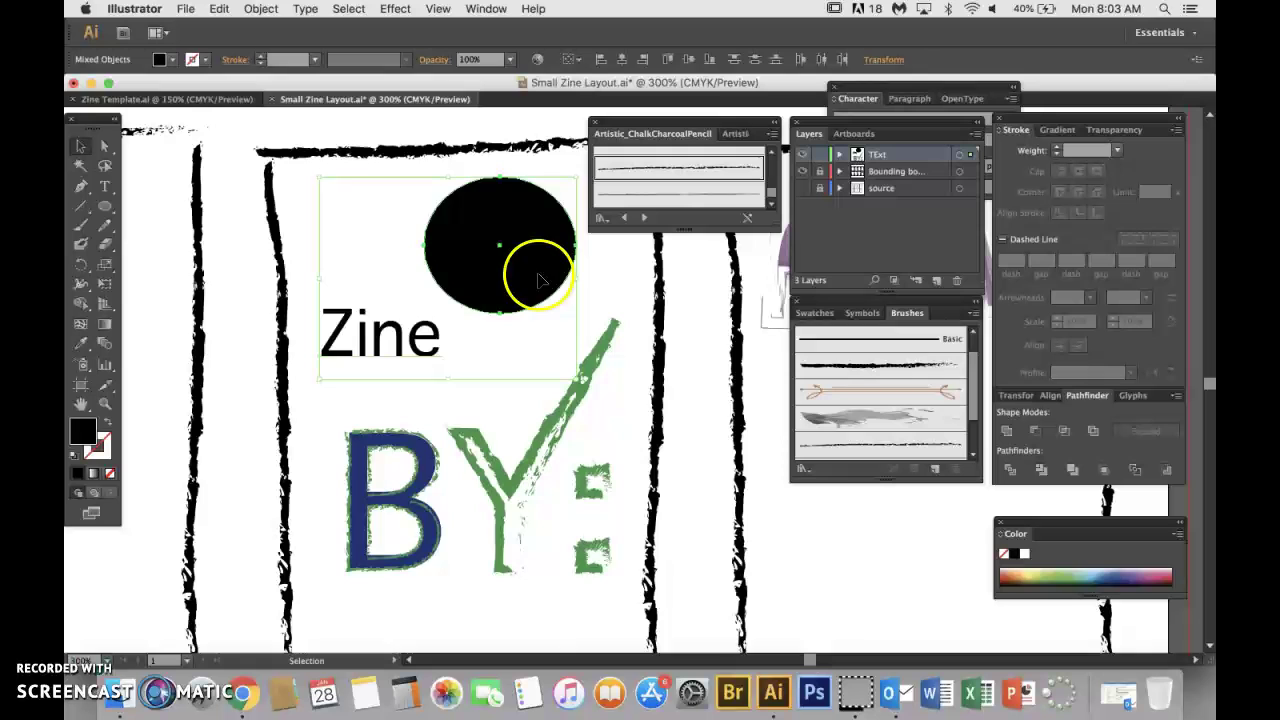
left_click(502, 216)
- Show the Object > Envelope Distort submenu
left_click(321, 50)
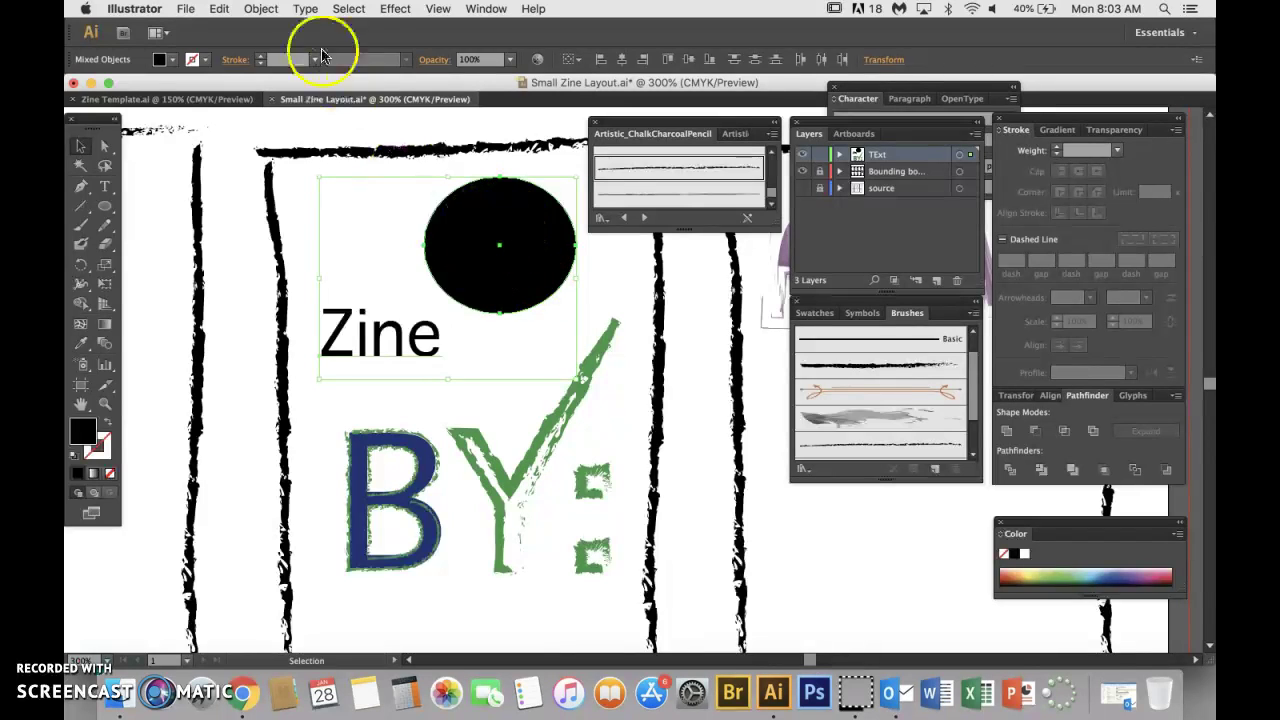
left_click(260, 8)
left_click(308, 358)
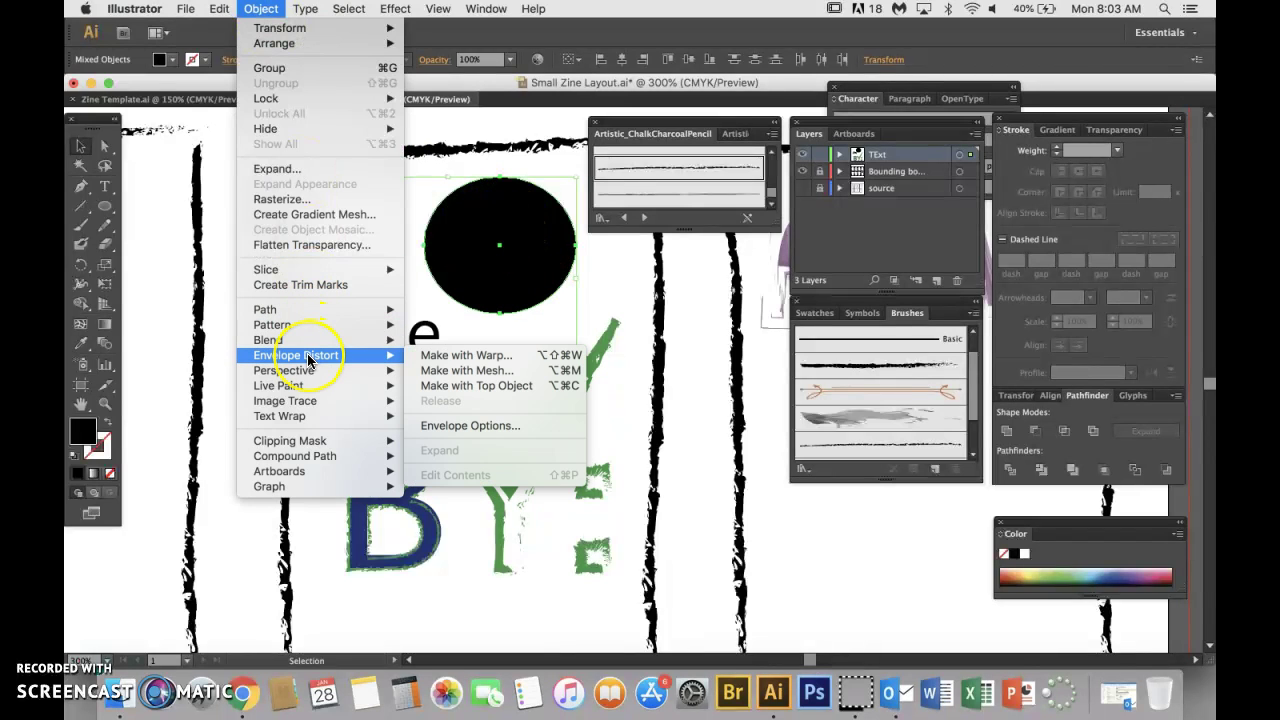
- Make an envelope with the circle as top object and move it left
left_click(497, 390)
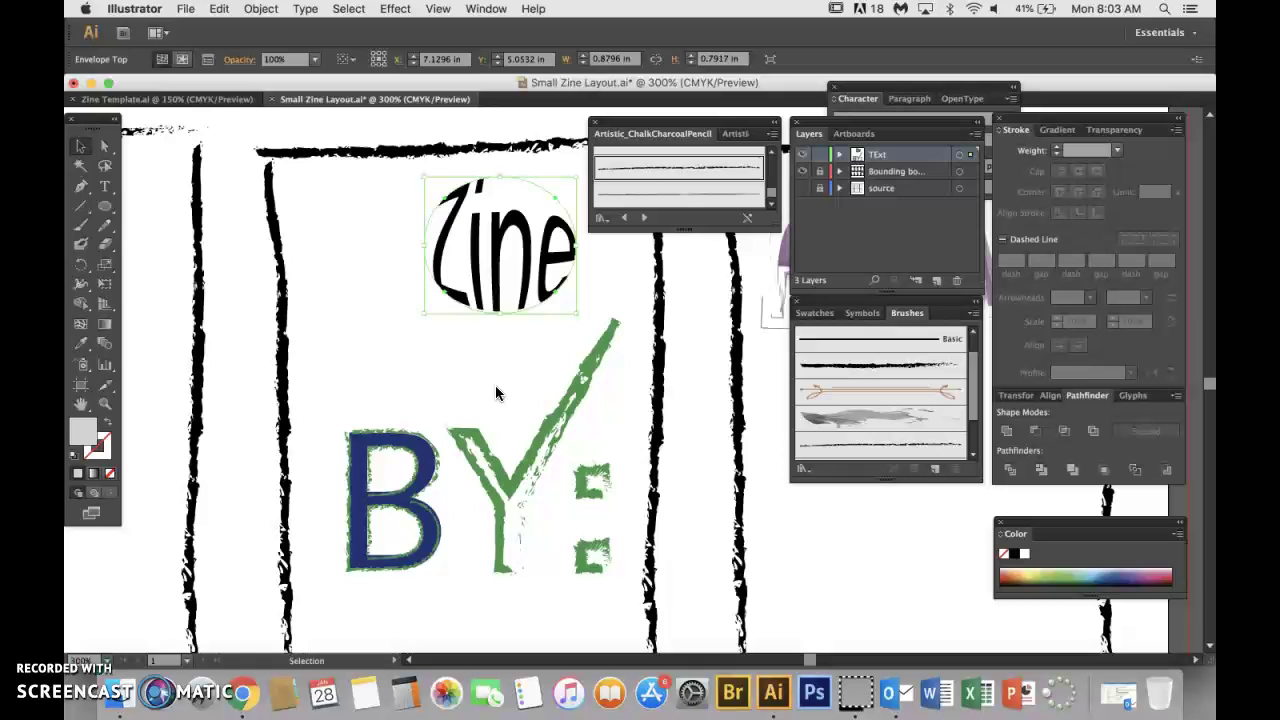
left_click(493, 388)
left_click_drag(500, 278, 372, 269)
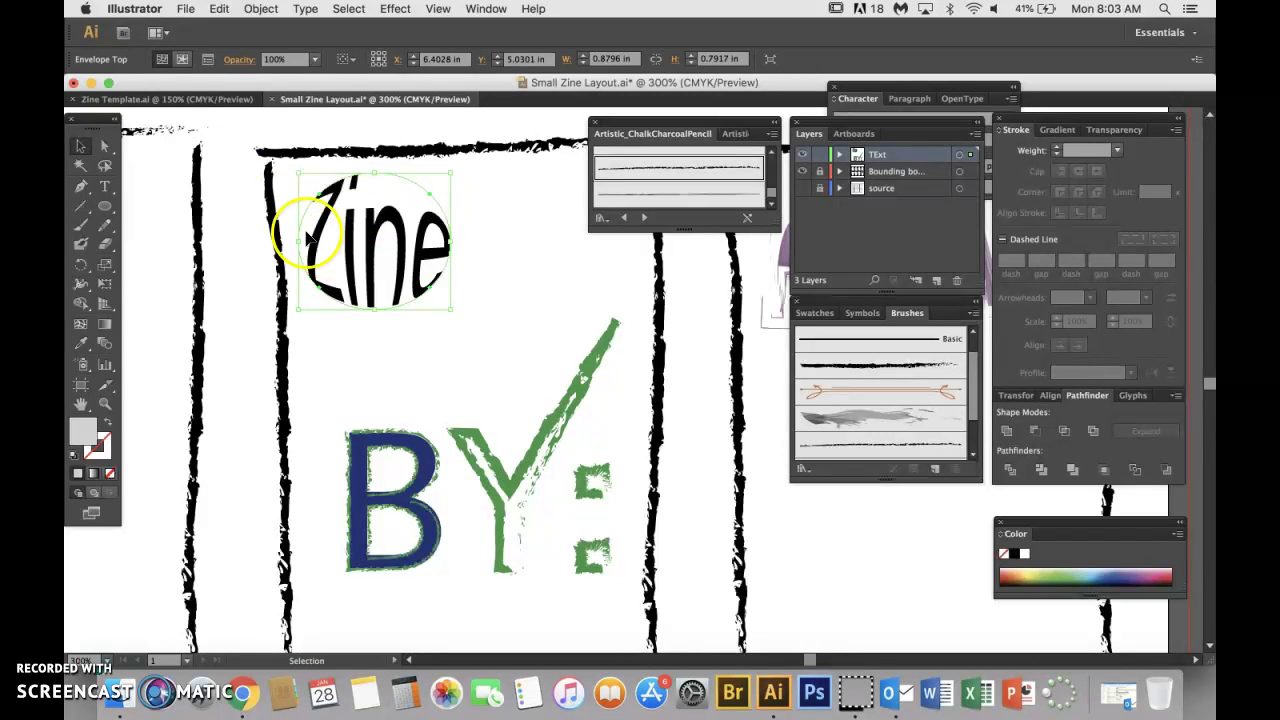
- Enlarge the envelope to about 1.3 by 1.17 in and select its Zine text contents
left_click(163, 62)
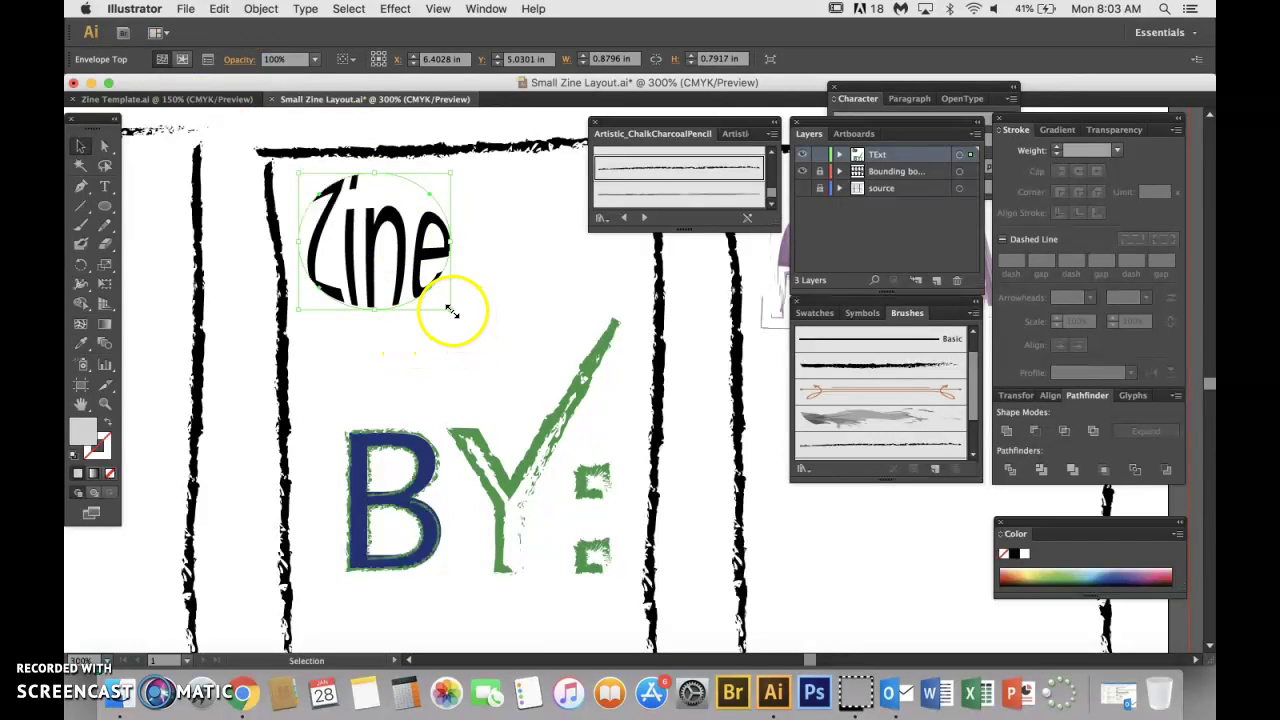
left_click_drag(450, 310, 553, 375)
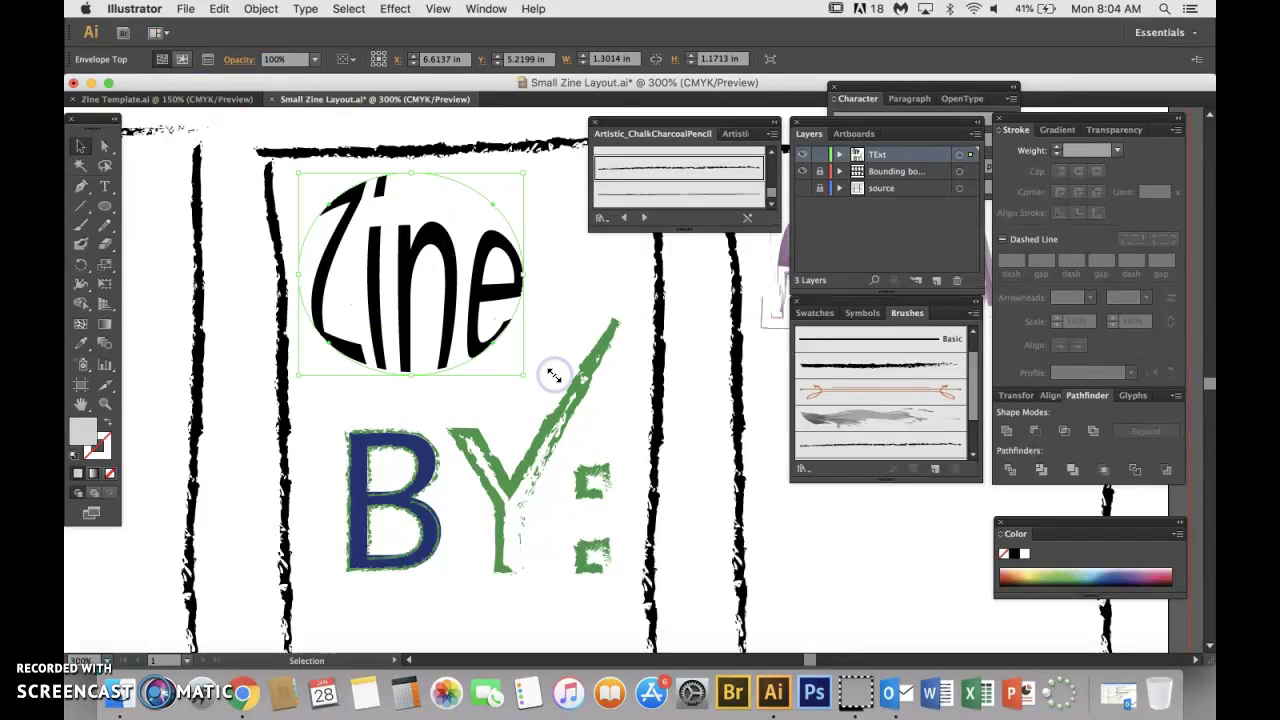
left_click(182, 60)
left_click(435, 278)
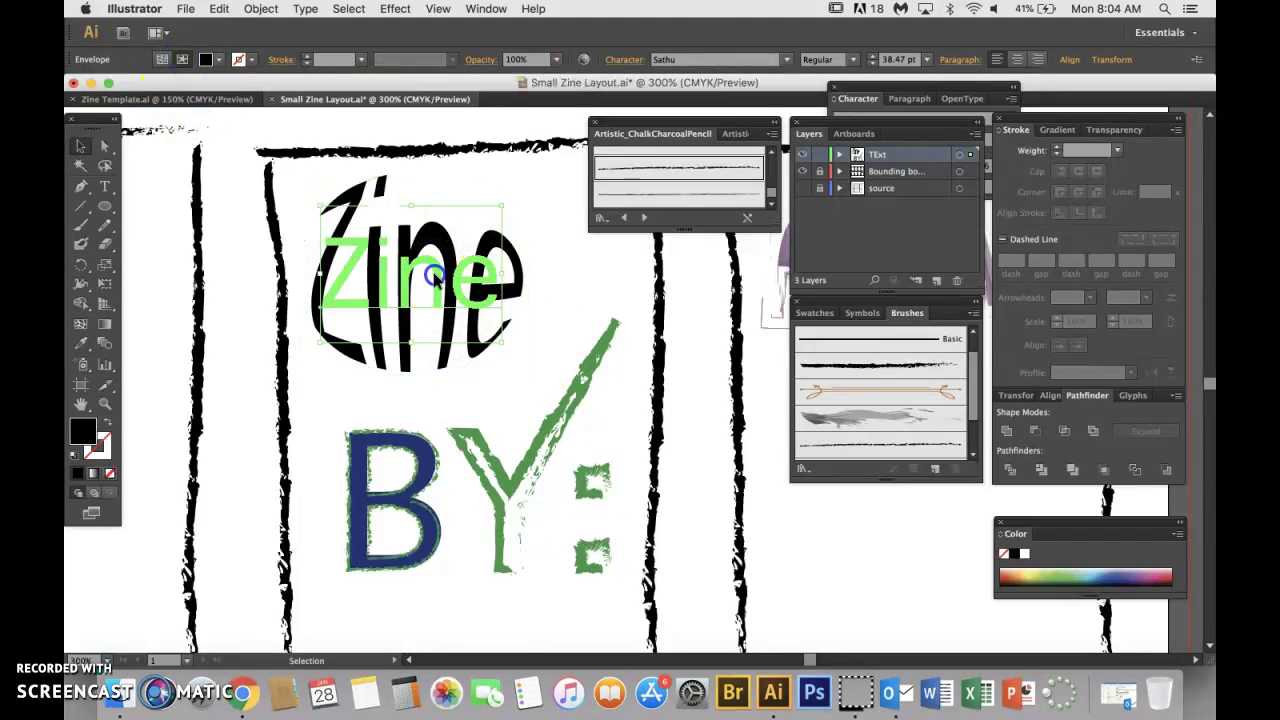
- Color the enveloped Zine text purple in Stencil Std Bold, then return to Edit Envelope
left_click(1155, 573)
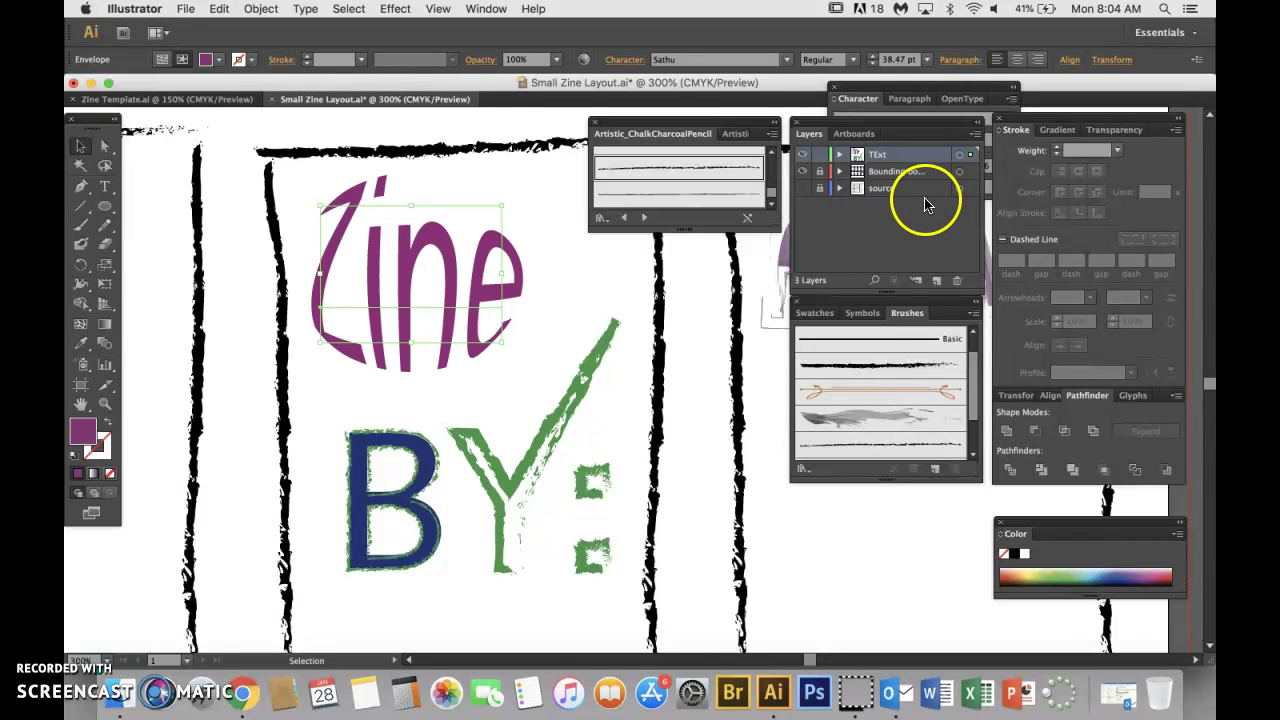
left_click(786, 59)
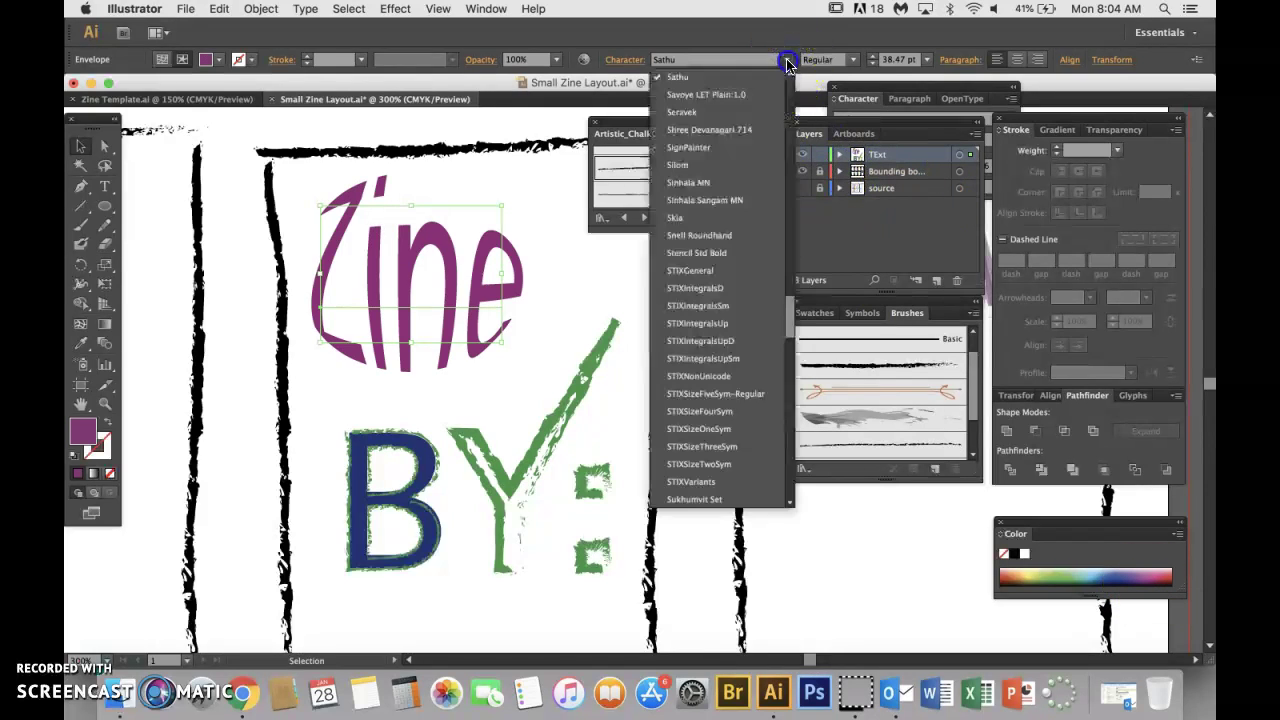
left_click(716, 251)
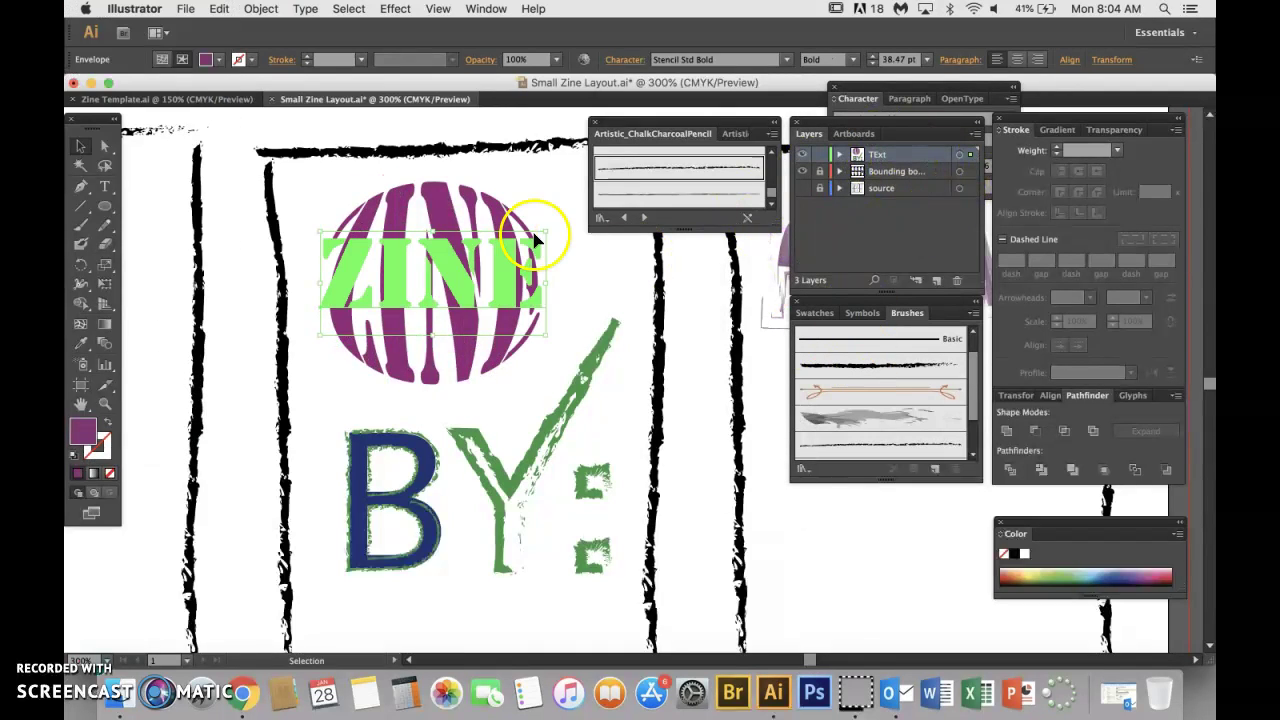
left_click(158, 60)
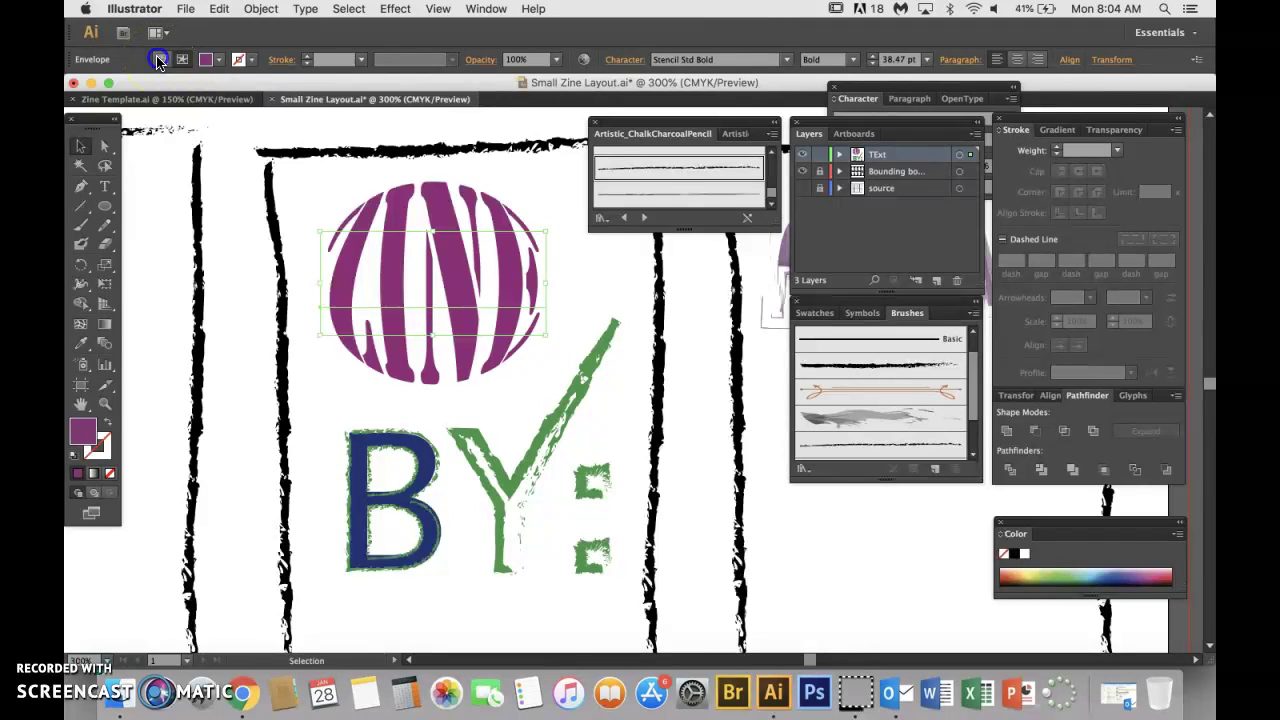
- Rotate the Zine circle counter-clockwise and shift it up and left
left_click(580, 257)
left_click(487, 256)
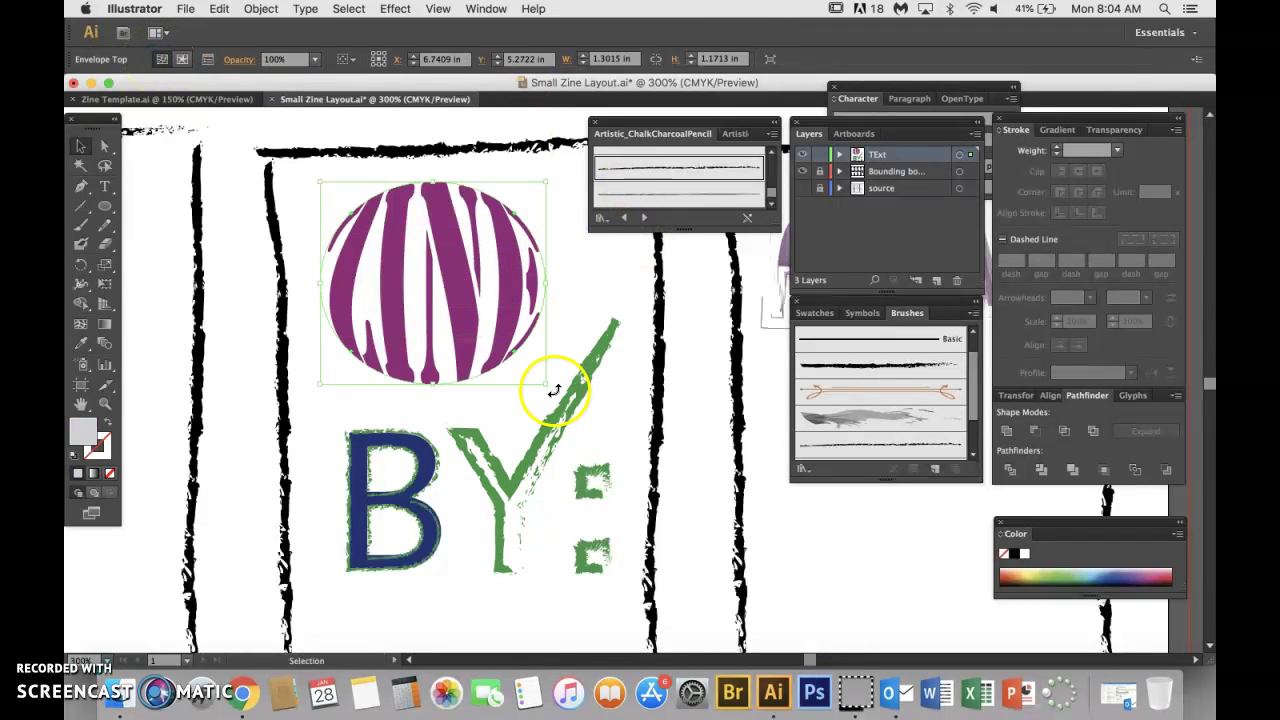
left_click_drag(549, 387, 574, 322)
left_click(467, 276)
left_click_drag(467, 276, 437, 261)
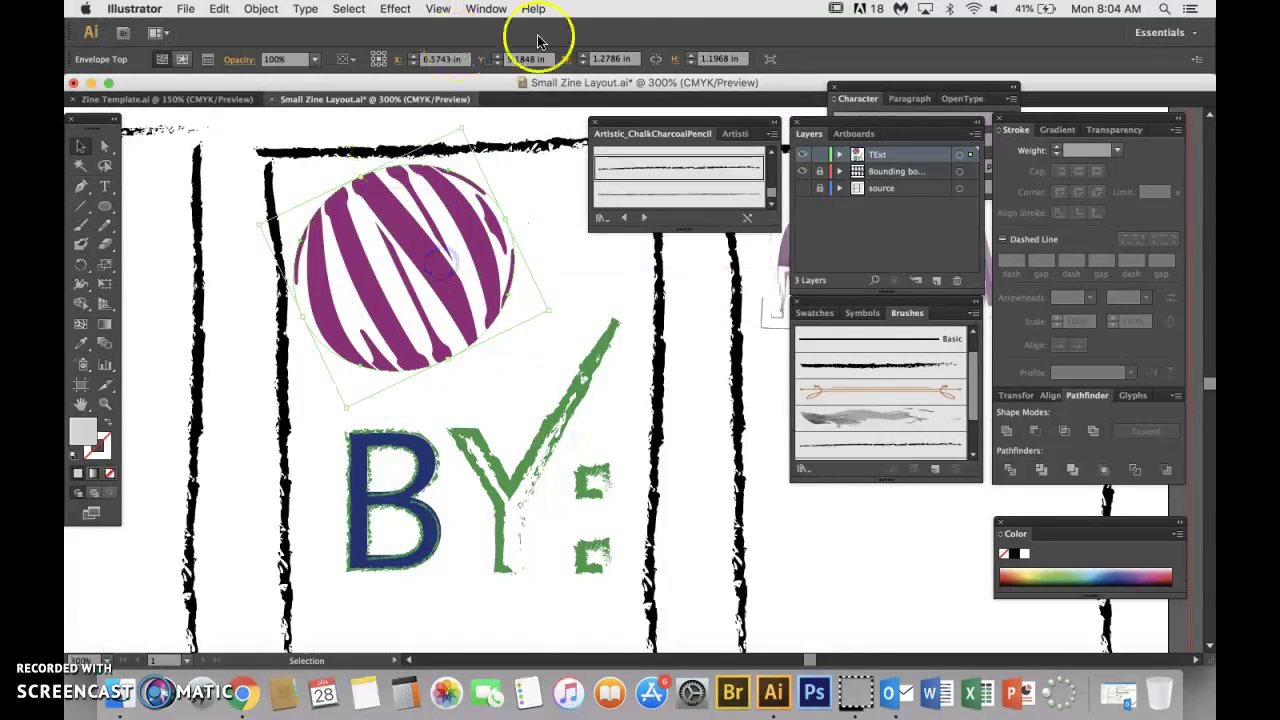
- Set the Zine circle's opacity to 80% and adjust its placement
left_click(314, 59)
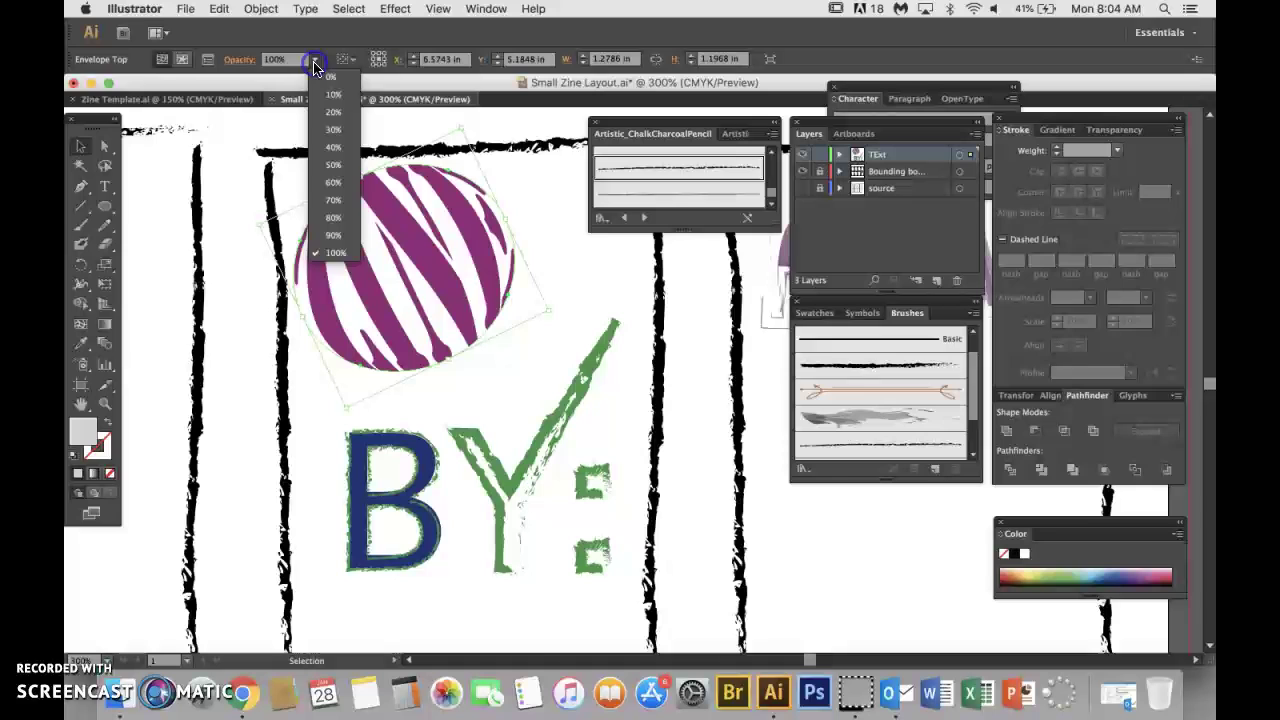
left_click(329, 220)
left_click(570, 250)
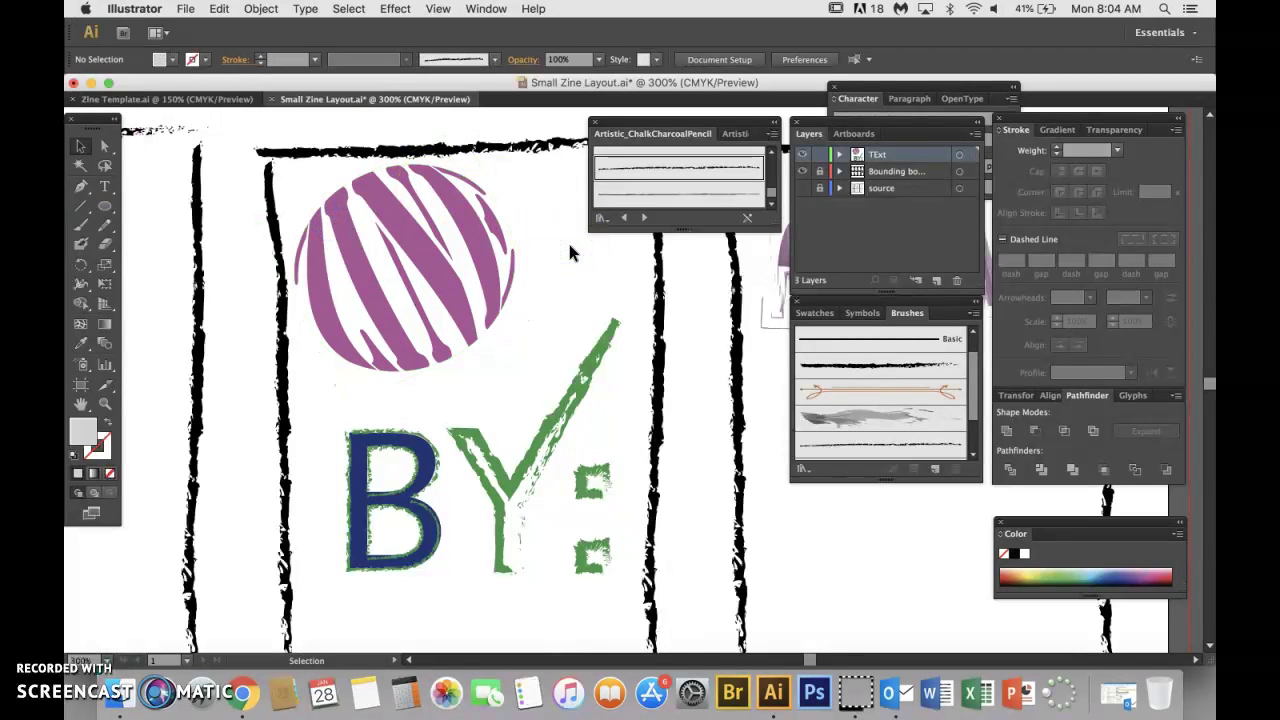
mouse_move(436, 318)
left_mouse_down()
mouse_move(430, 198)
mouse_move(426, 304)
left_mouse_up()
left_click_drag(427, 306, 475, 234)
left_click(584, 292)
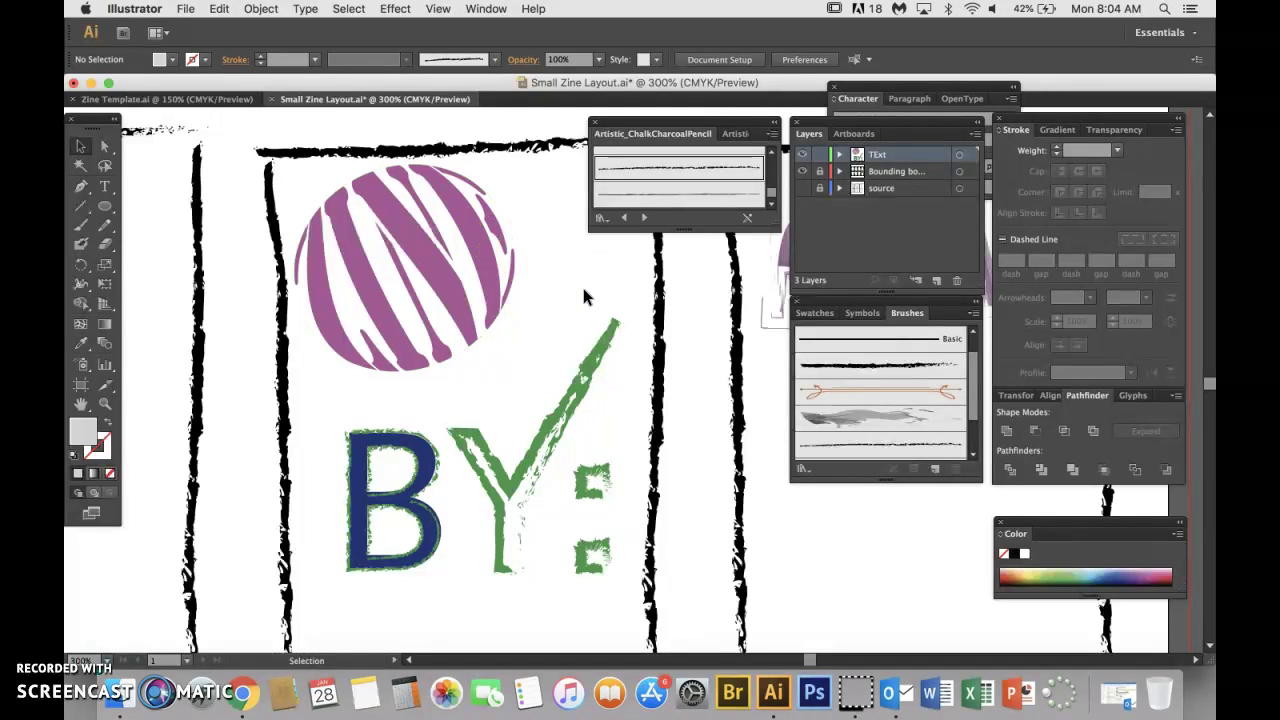
- Draw a 3-sided polygon of radius 0.6944 in over the Zine circle's right edge
left_click(108, 210)
left_click_drag(107, 212, 180, 264)
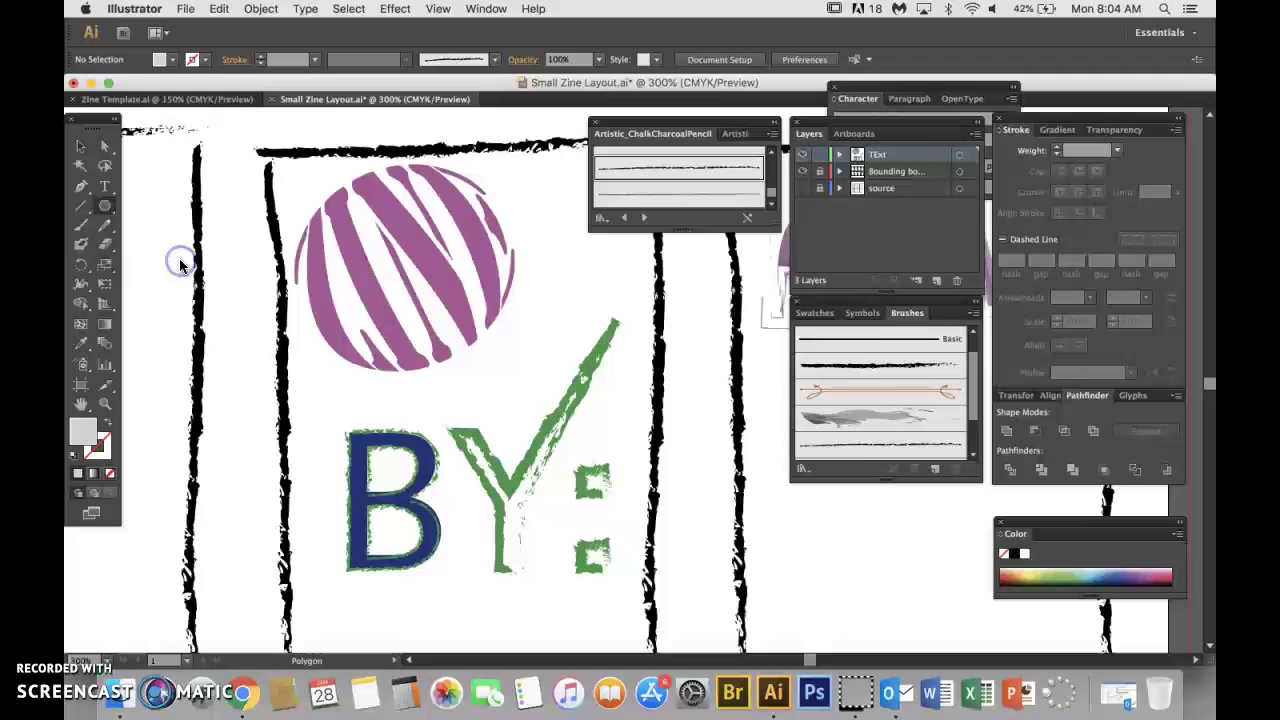
left_click(573, 281)
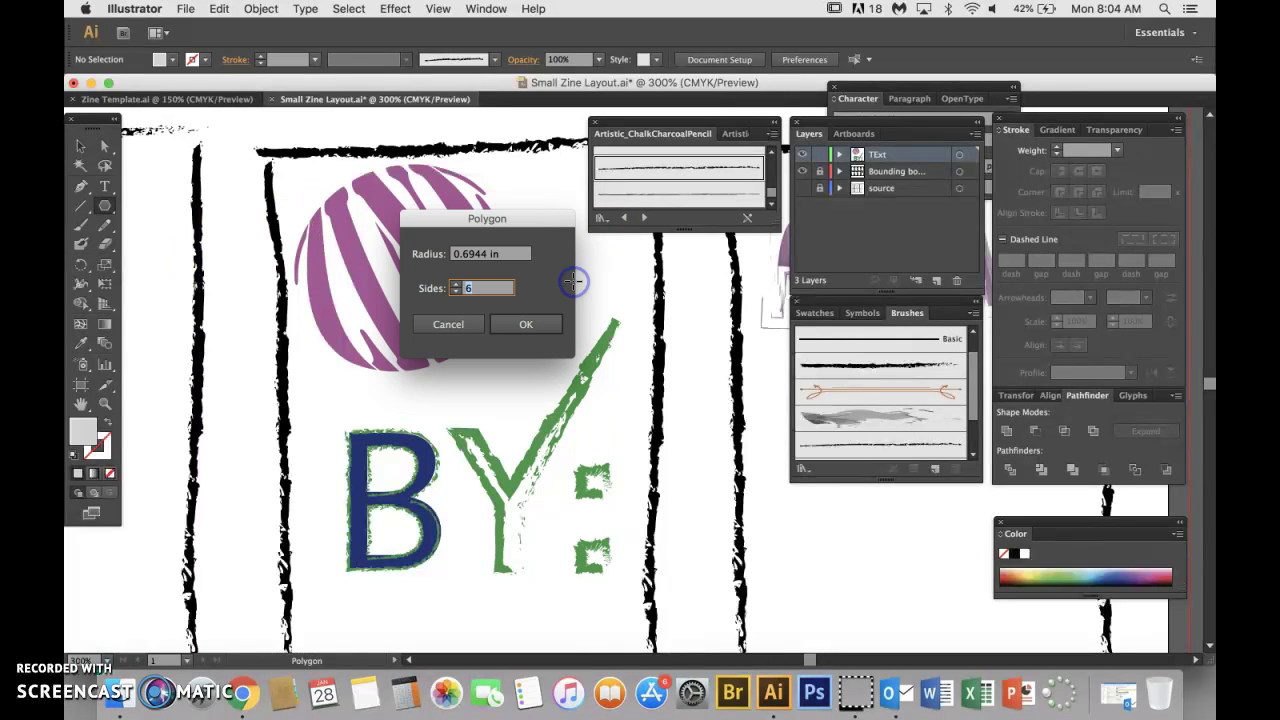
left_click_drag(463, 288, 478, 290)
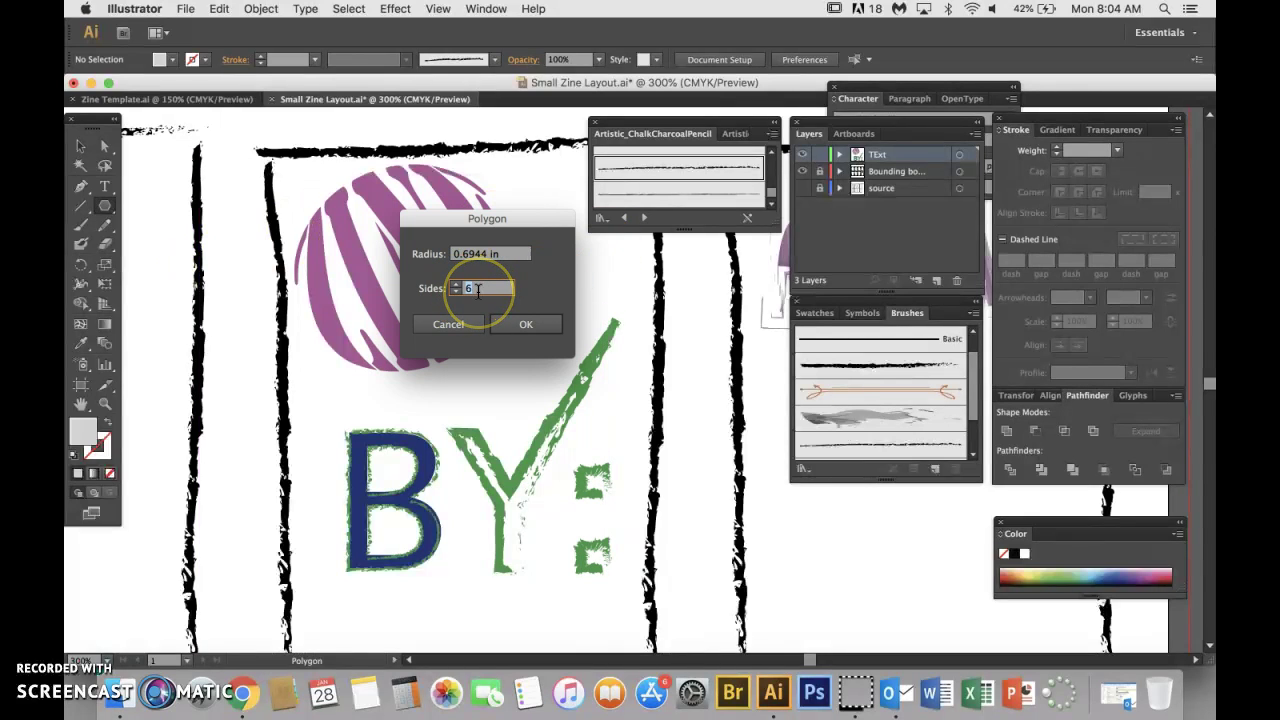
type("3")
left_click(526, 324)
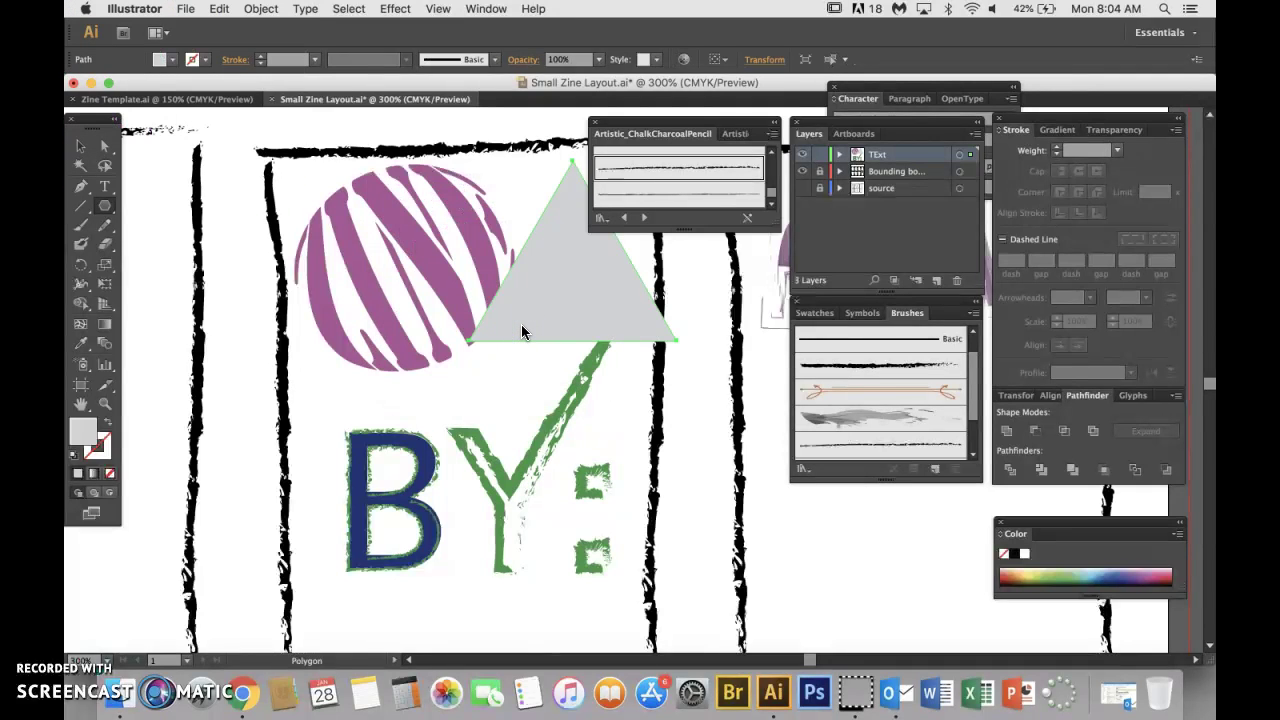
- Add the text 'HI' below the purple circle
left_click(105, 187)
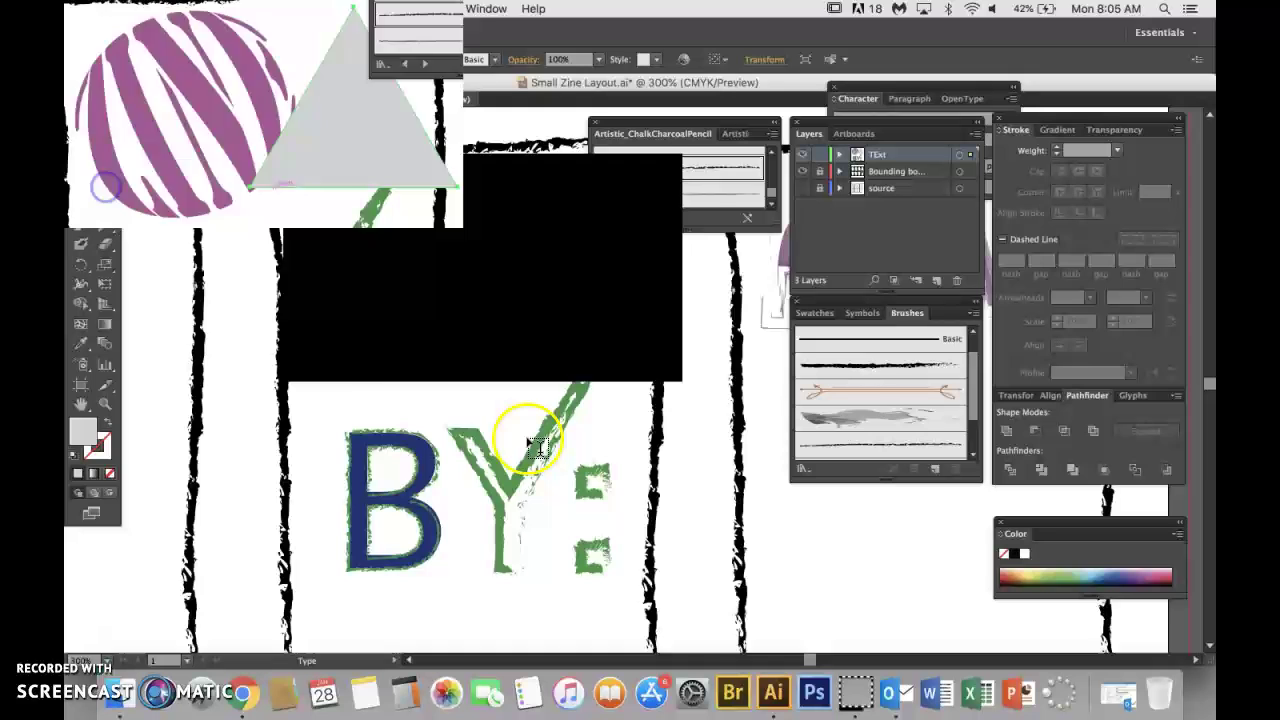
left_click(443, 405)
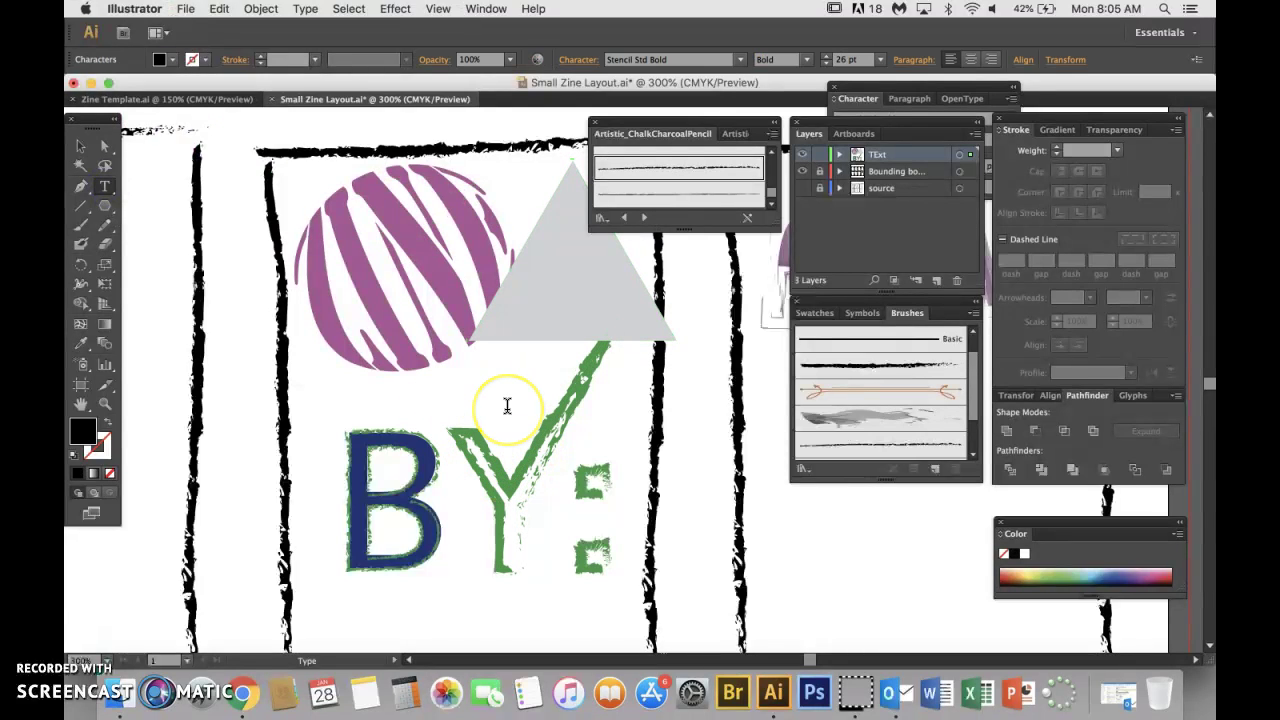
type("HI")
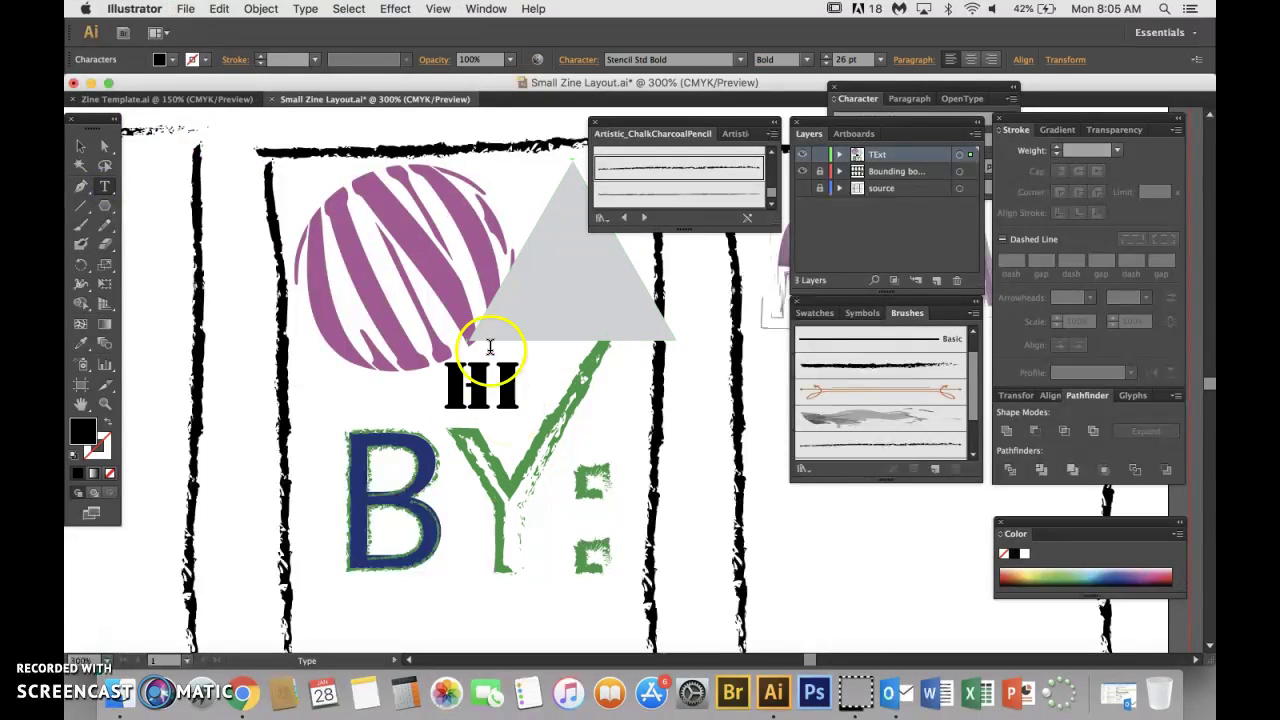
left_click(81, 146)
- Bring the grey triangle to the front of the stacking order
left_click(564, 280)
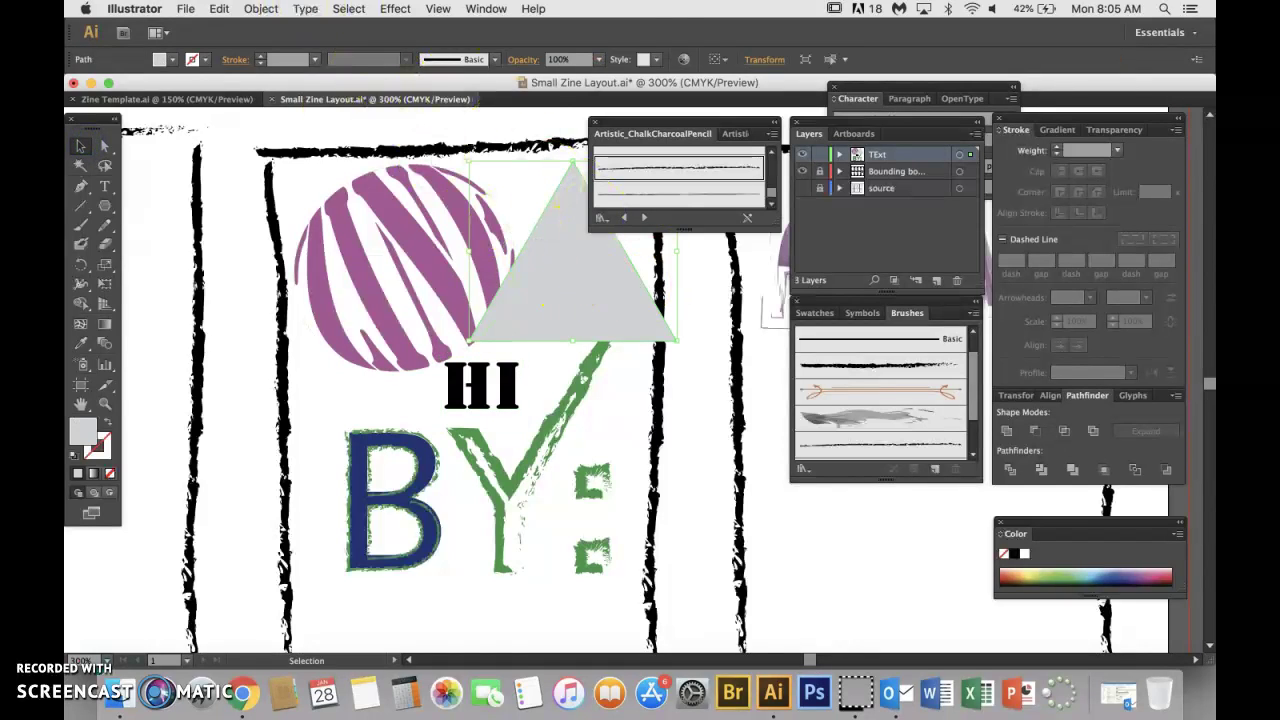
left_click(261, 8)
mouse_move(275, 43)
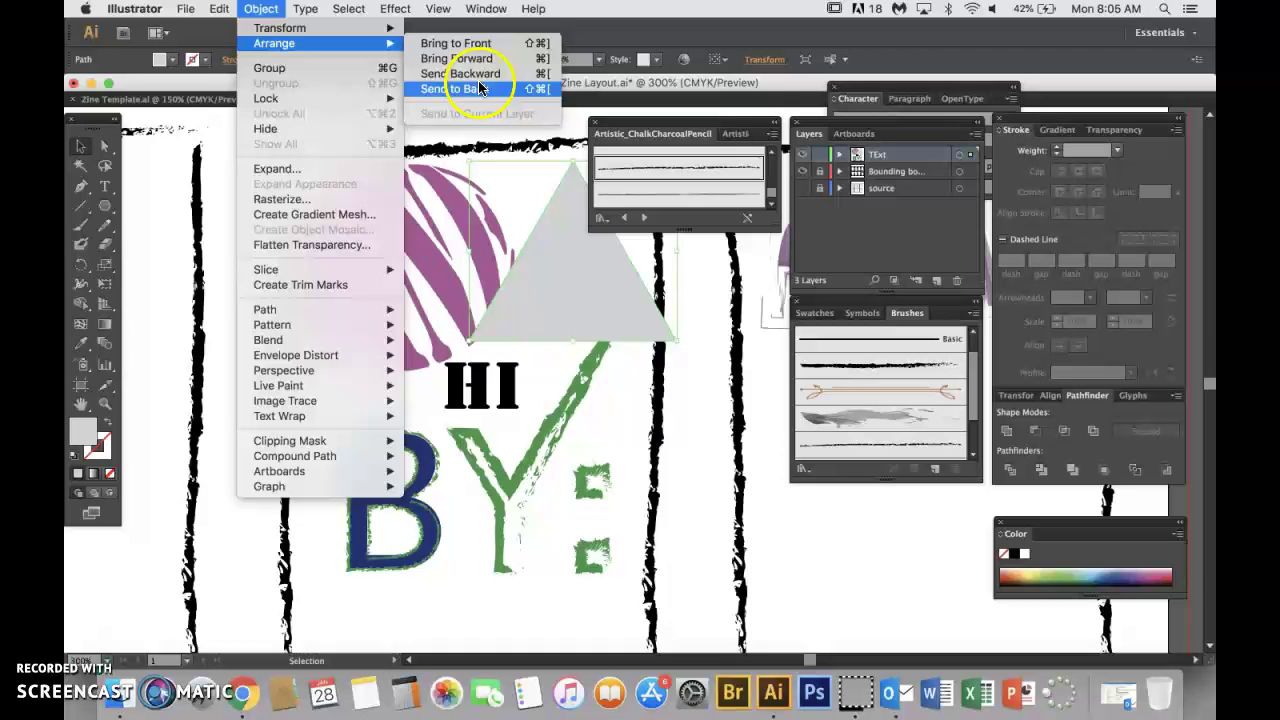
left_click(467, 44)
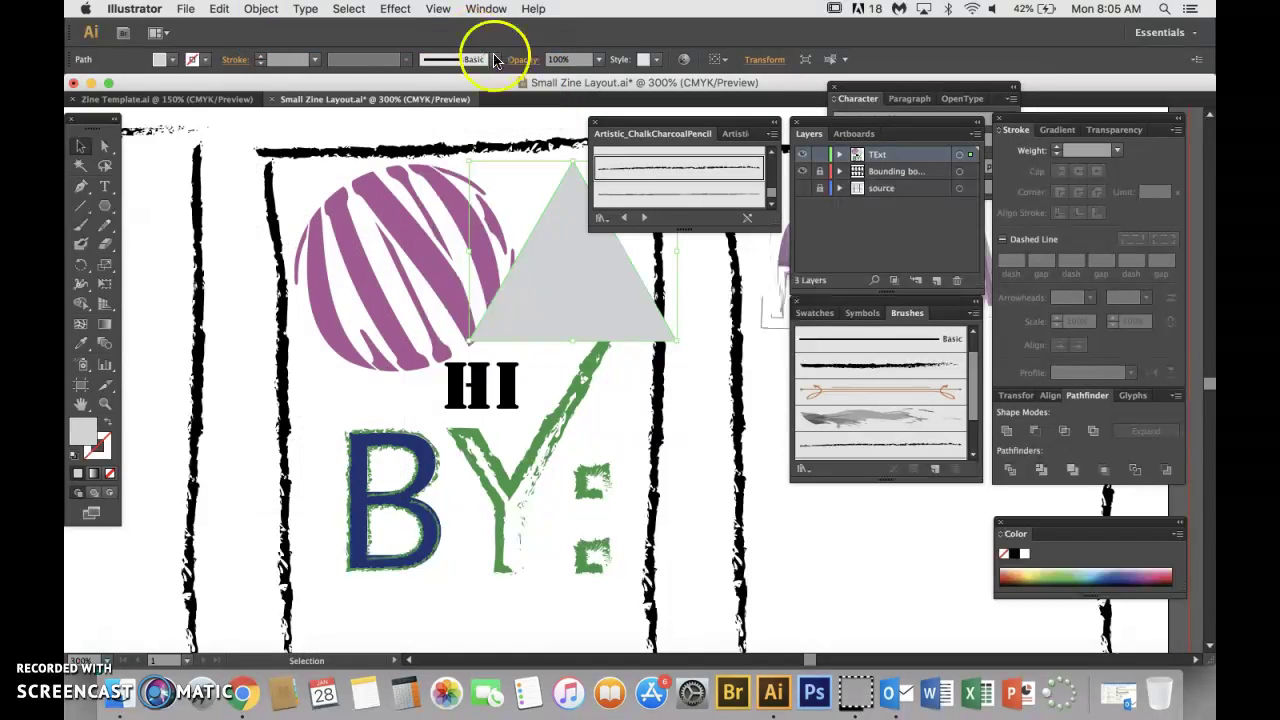
- Select the triangle and HI together and show the Envelope Distort submenu
left_click(503, 385)
left_click(477, 389, "shift")
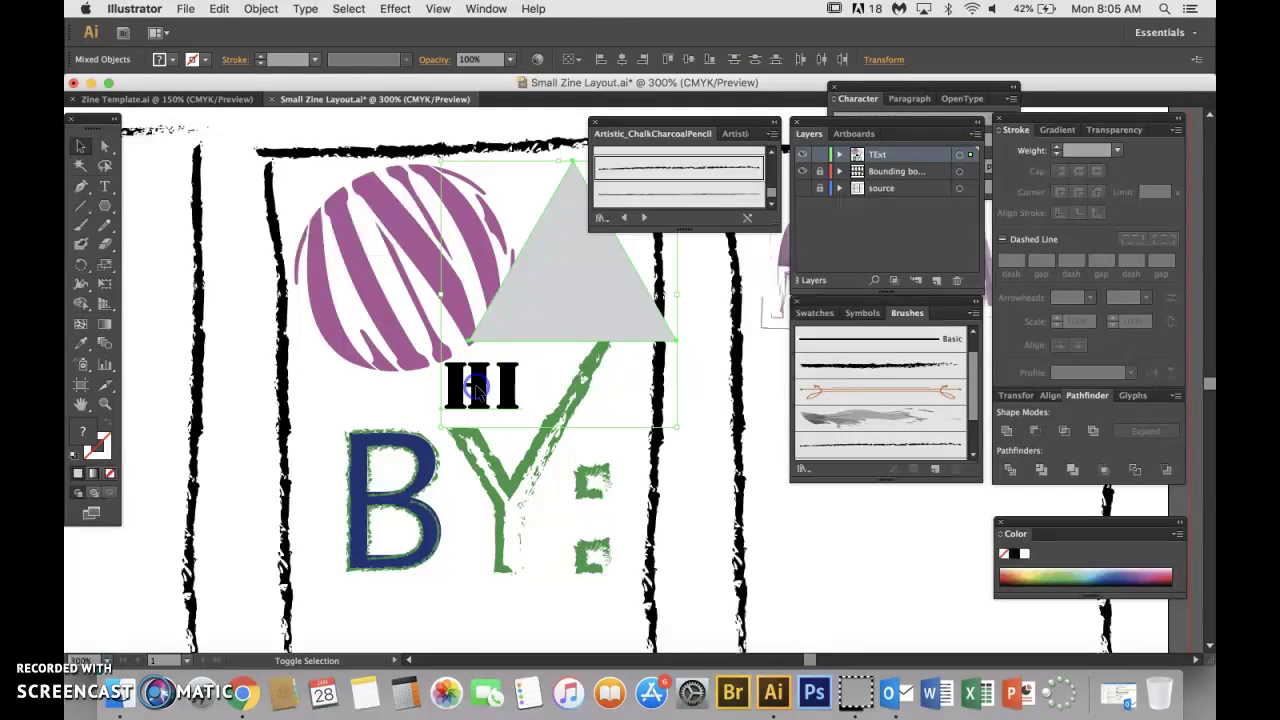
left_click(260, 8)
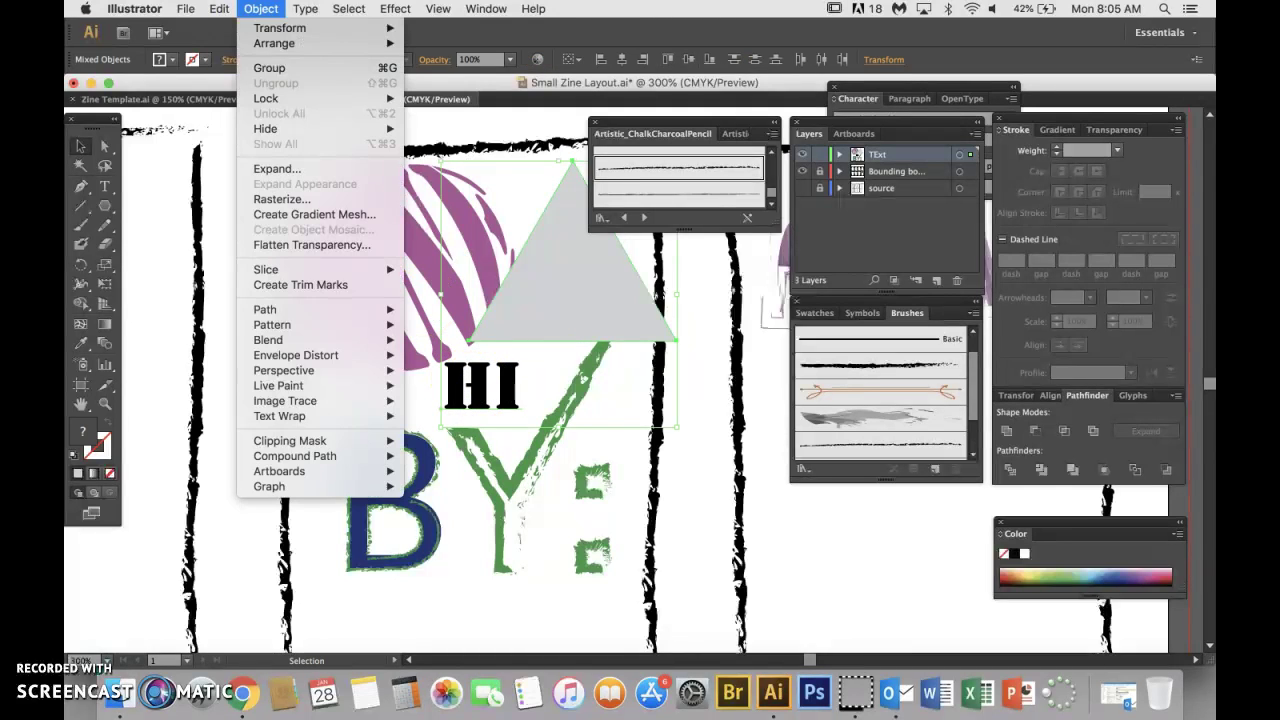
mouse_move(330, 355)
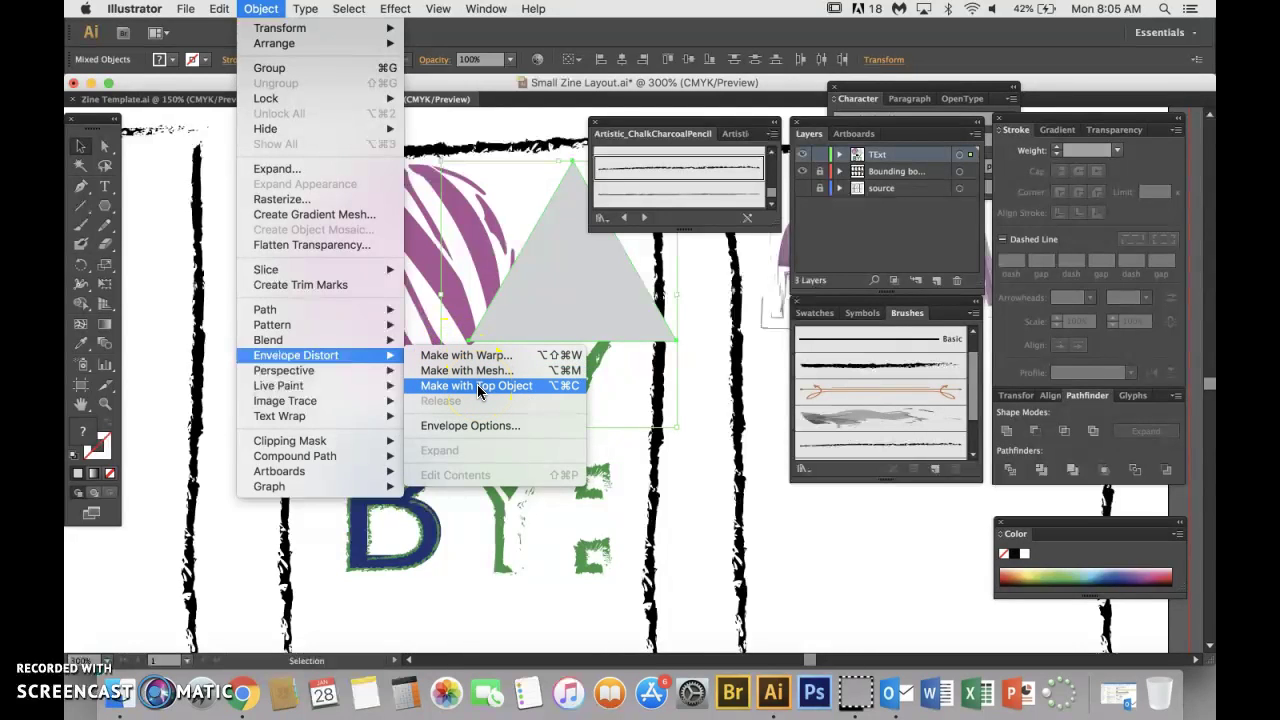
- Warp HI into the triangle using Make with Top Object and move it onto the circle
left_click(477, 388)
left_click(518, 381)
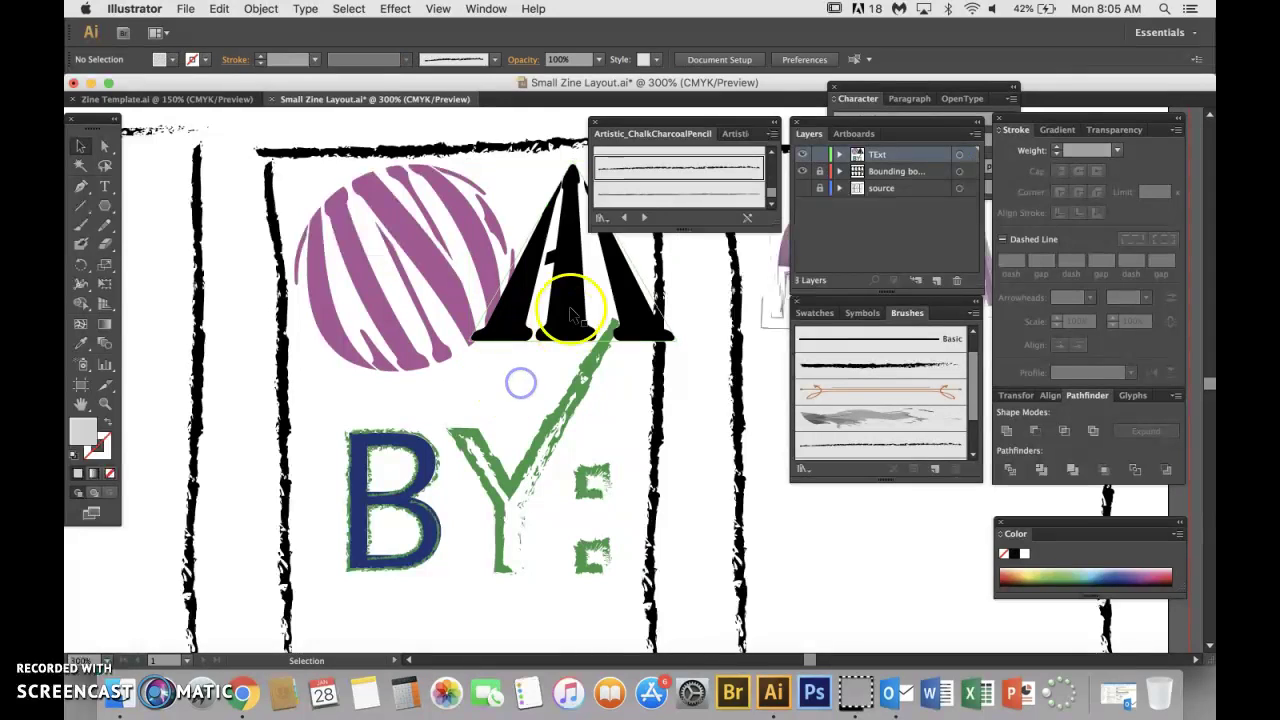
left_click_drag(570, 315, 415, 382)
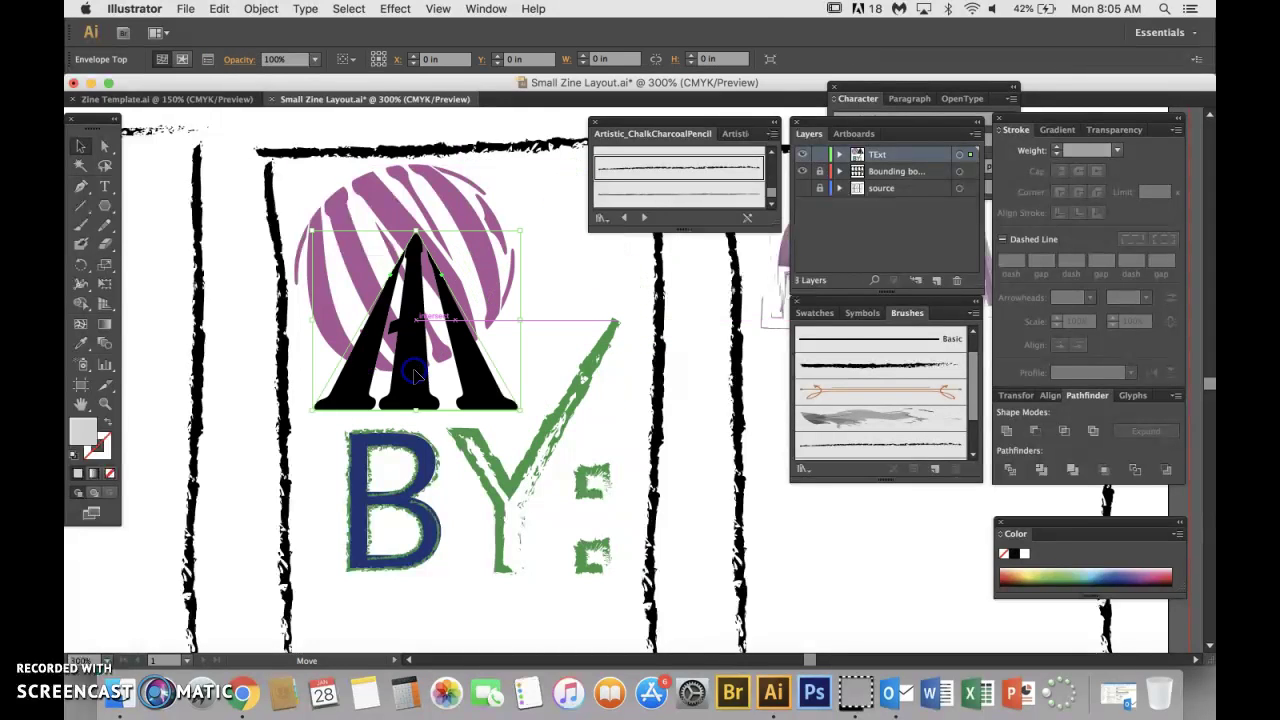
- Move the purple circle right and reposition the HI triangle up and left
left_click(440, 210)
left_click_drag(436, 200, 712, 300)
left_click_drag(460, 326, 545, 268)
left_click(521, 259)
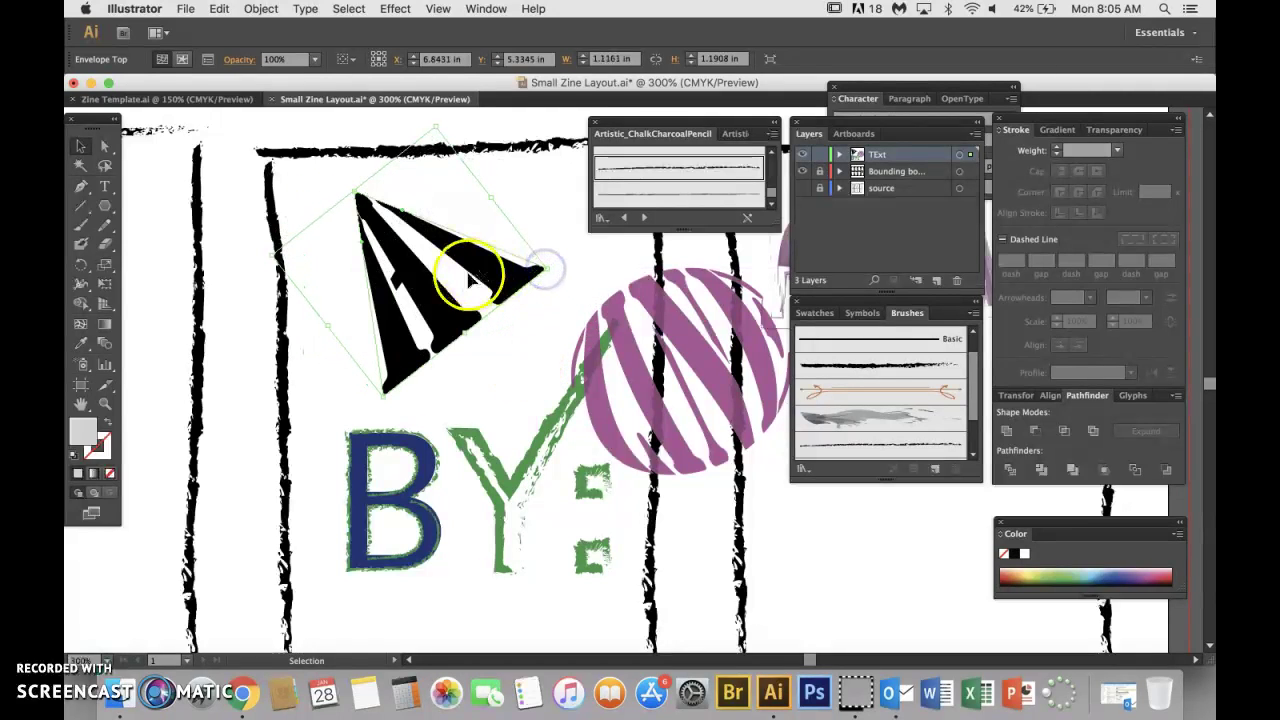
left_click_drag(468, 280, 333, 265)
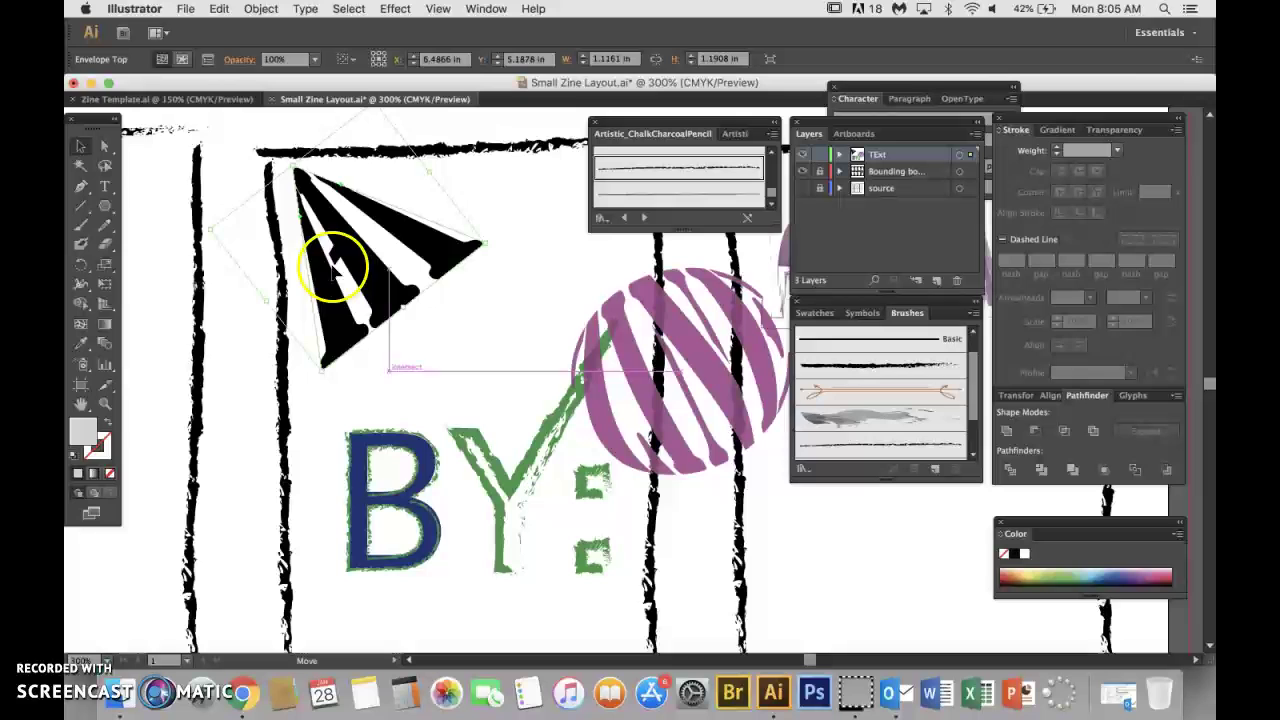
- Edit the envelope contents and convert the HI text to outlines
left_click(182, 59)
left_click(386, 263)
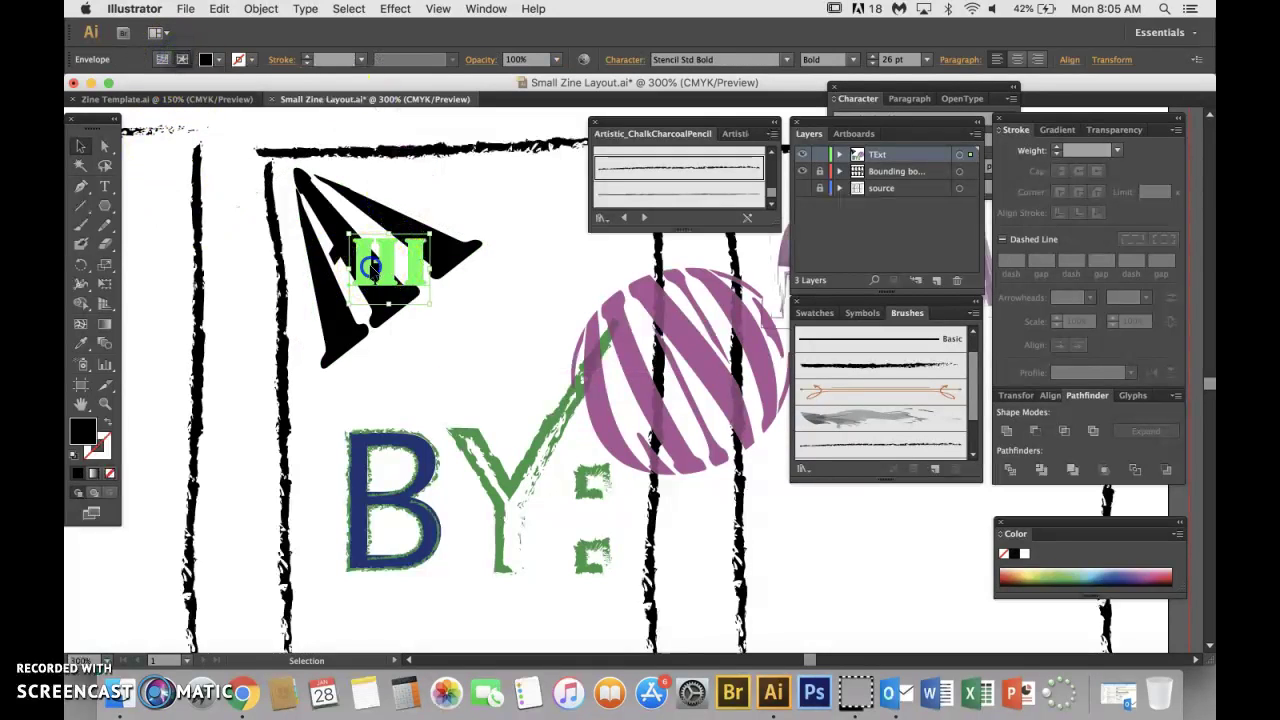
left_click(260, 8)
mouse_move(305, 8)
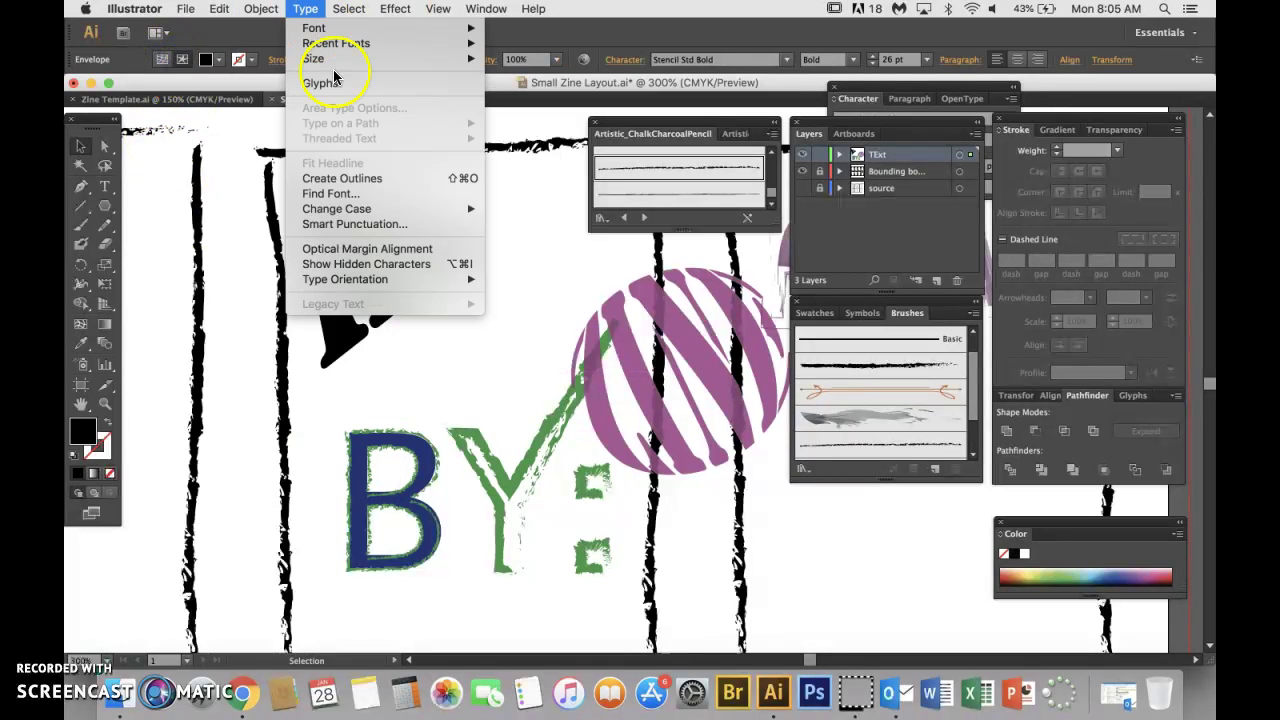
mouse_move(335, 209)
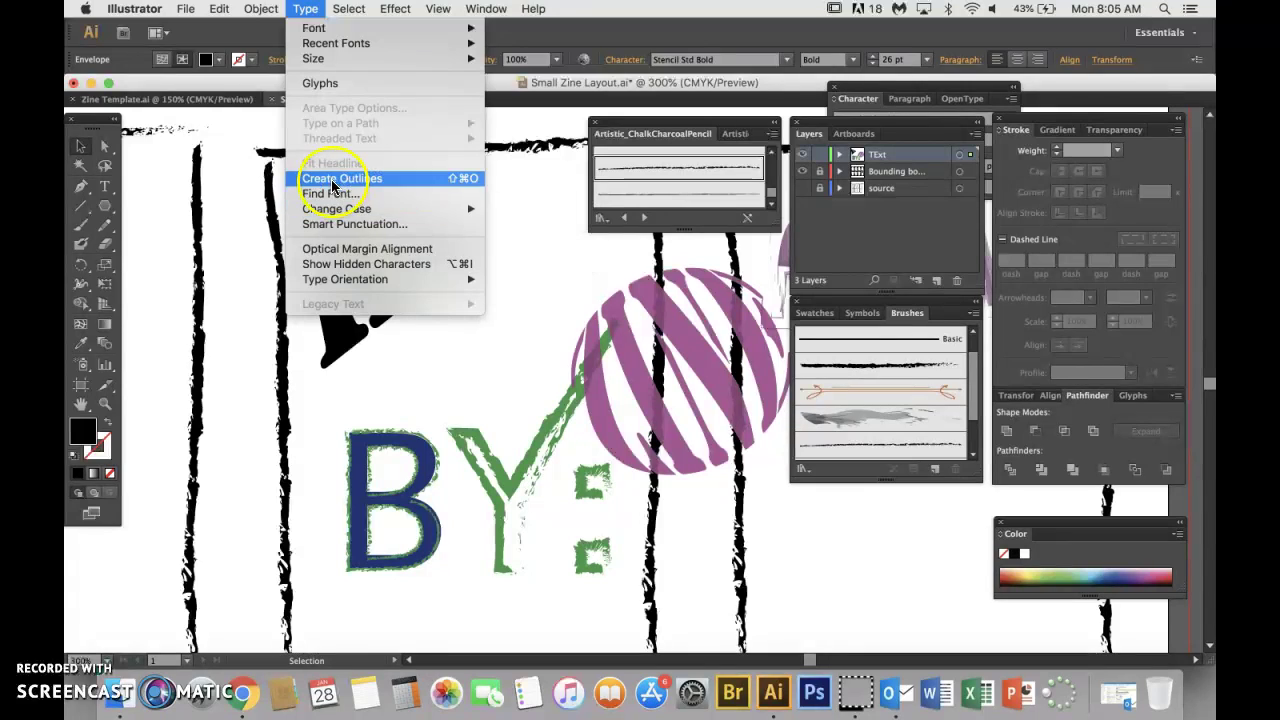
left_click(342, 178)
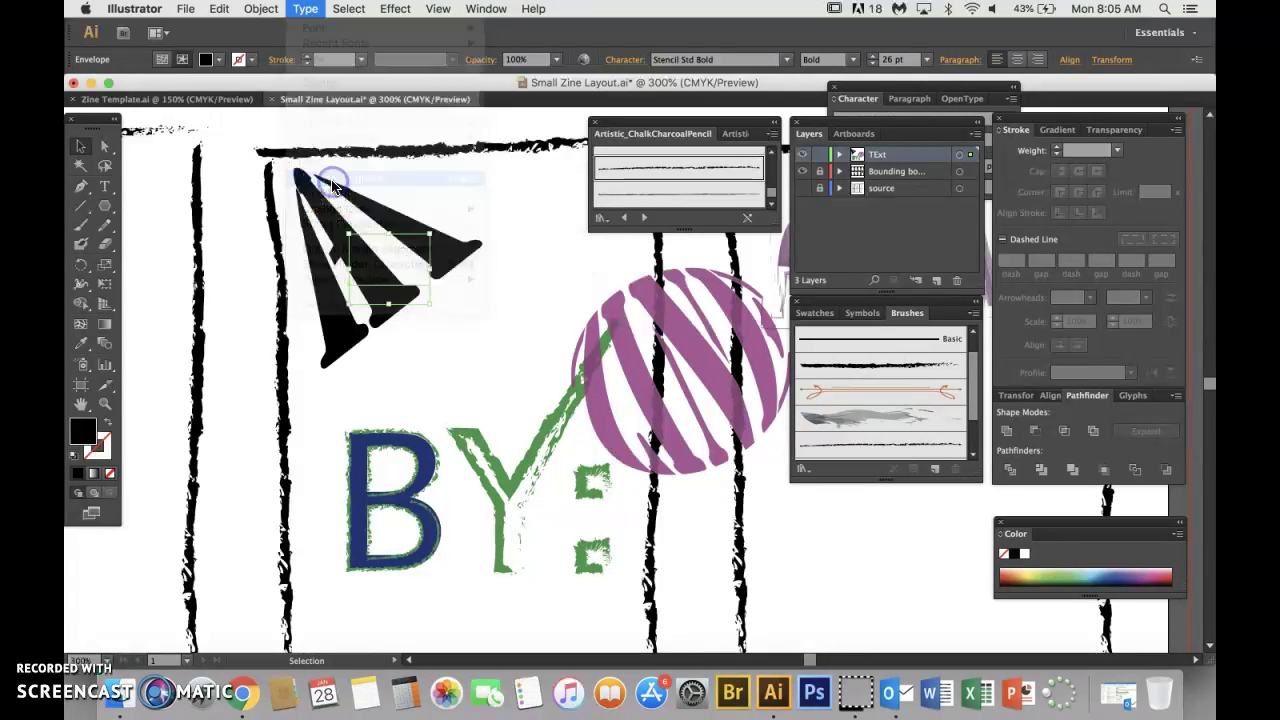
- Apply the Charcoal - Feather brush at 0.25 pt stroke weight to the HI outlines, then deselect
left_click(884, 366)
left_click(362, 60)
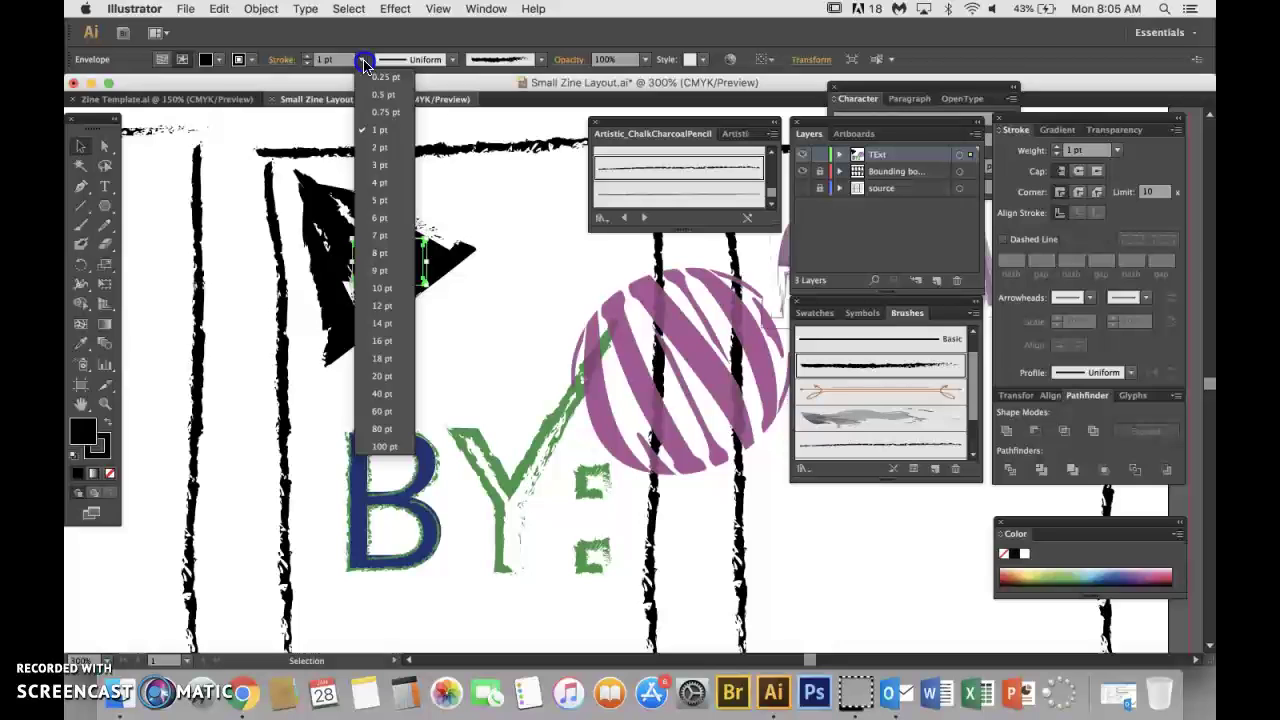
left_click(381, 77)
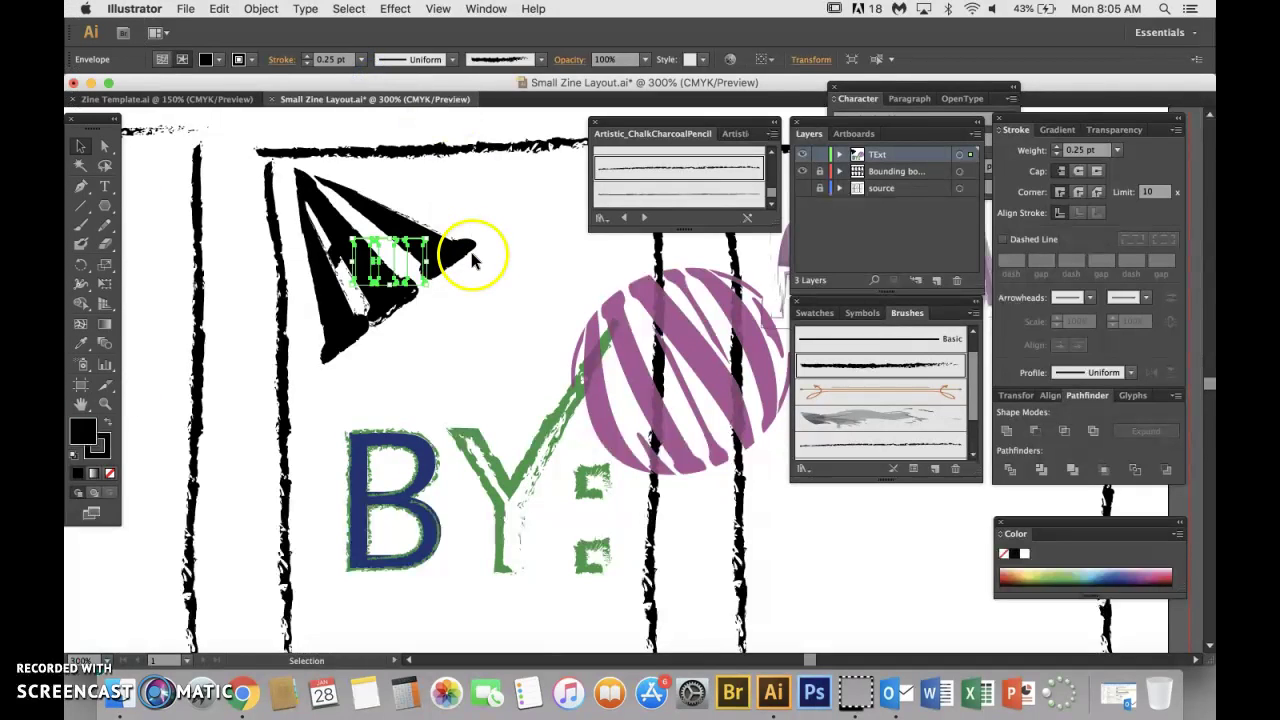
left_click(508, 126)
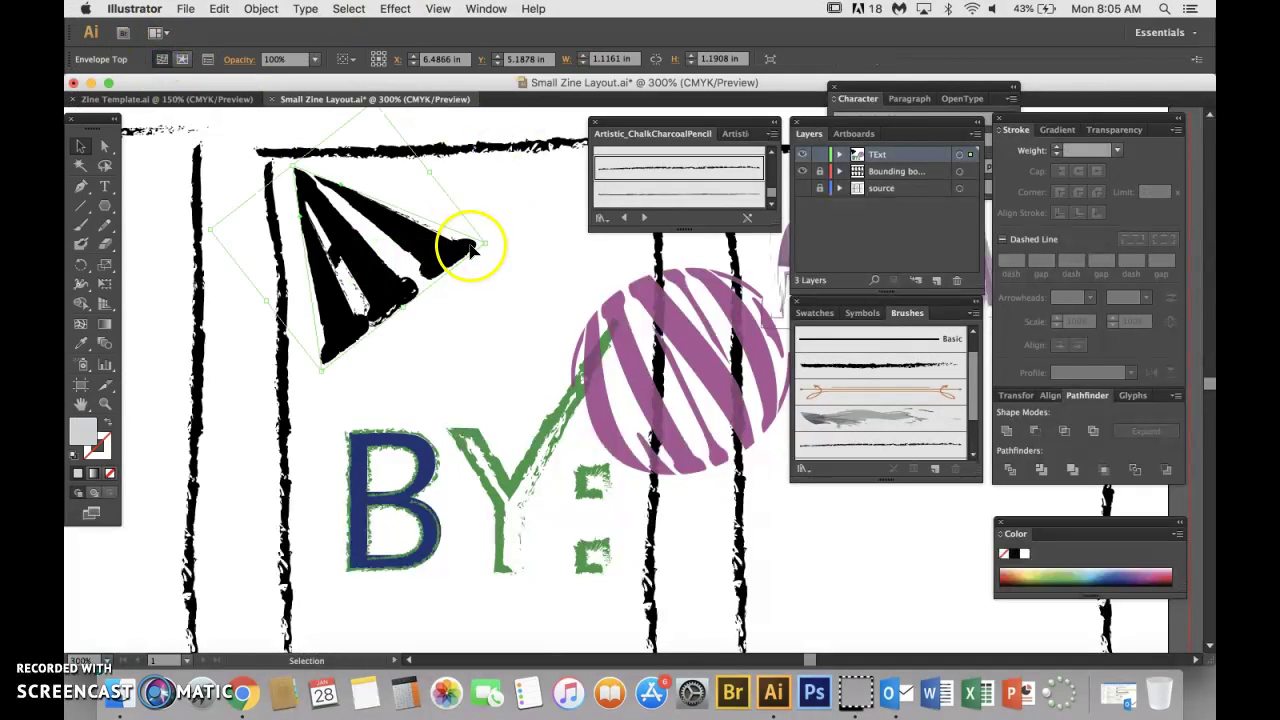
left_click(506, 245)
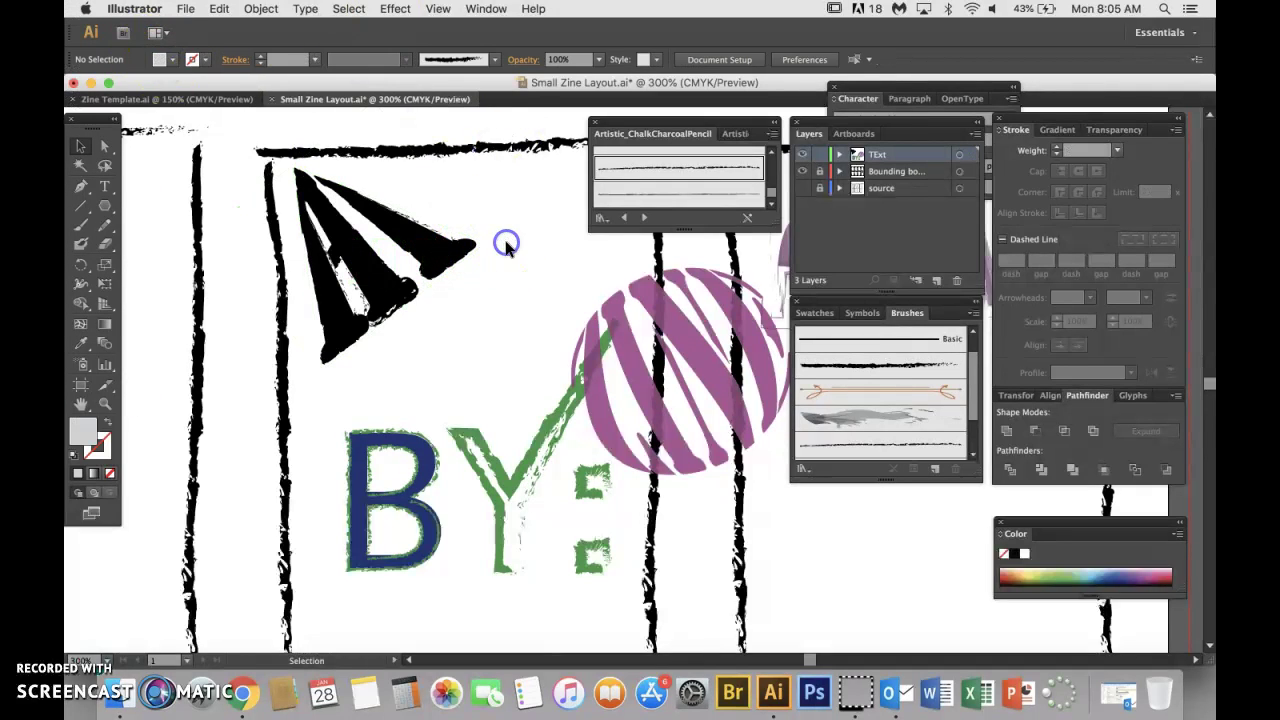
- Set the HI outlines' fill to None inside the triangle envelope, then deselect
left_click(365, 270)
left_click(182, 59)
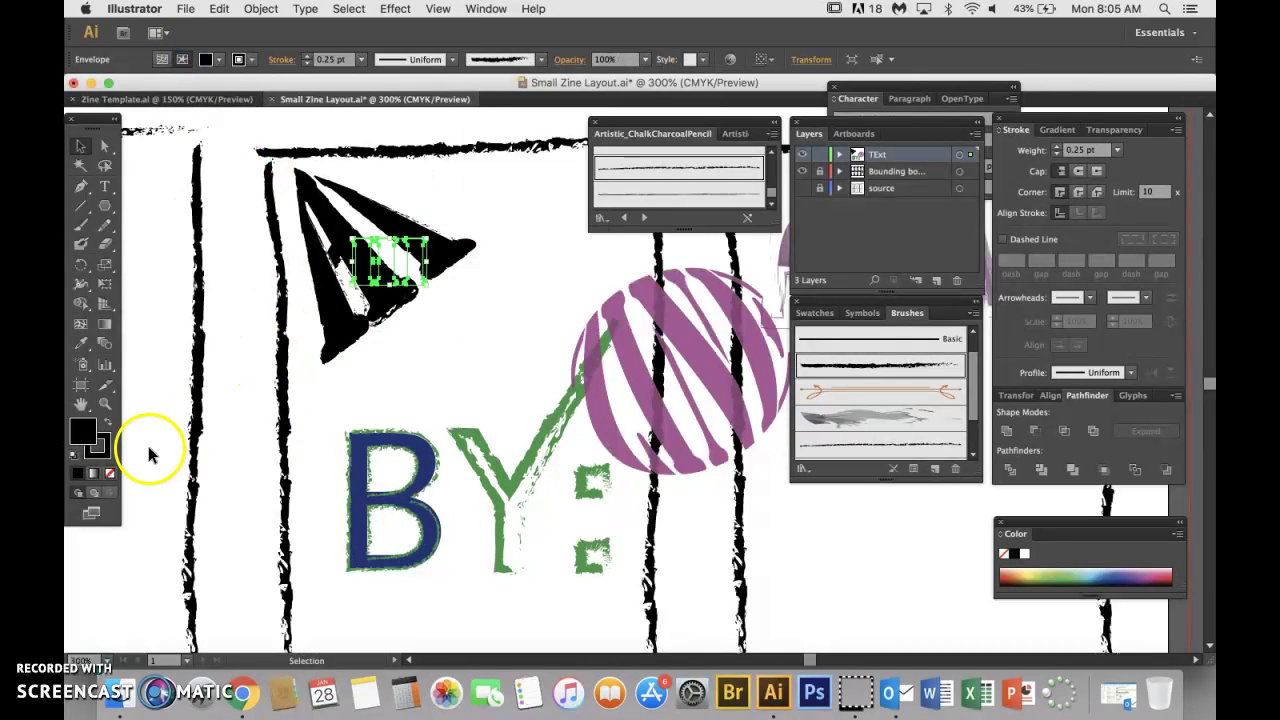
left_click(110, 470)
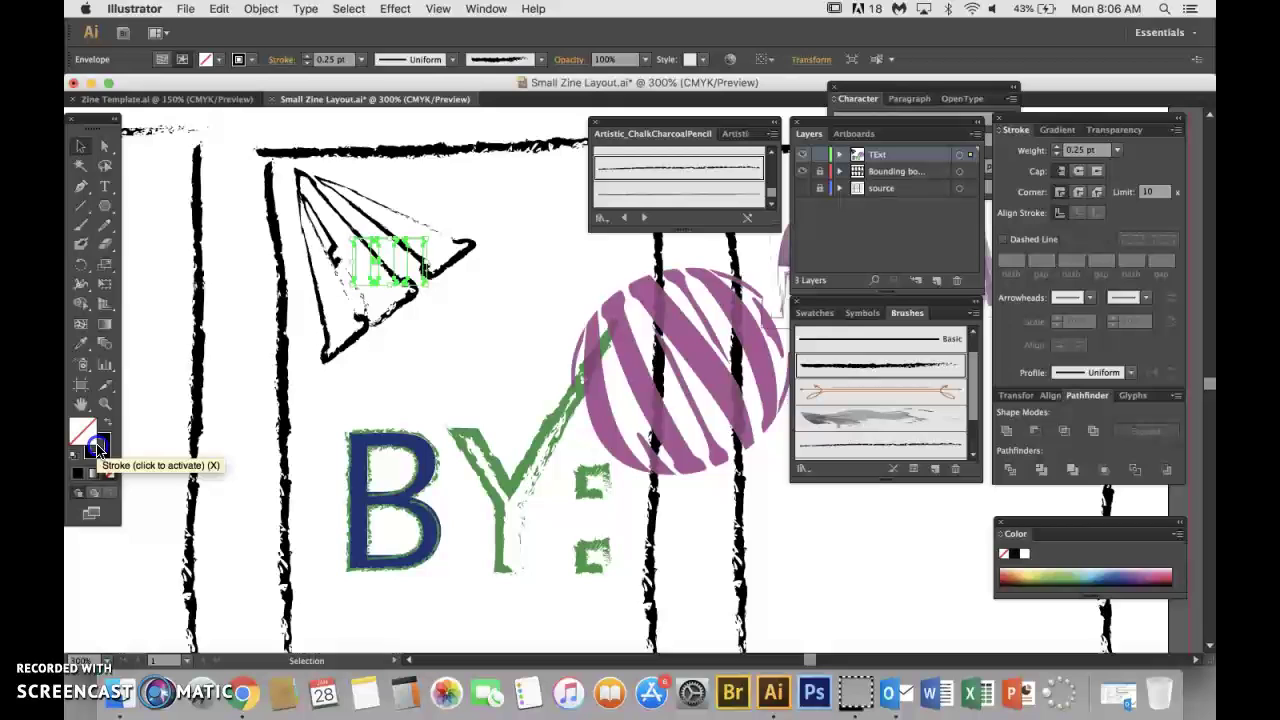
left_click(530, 265)
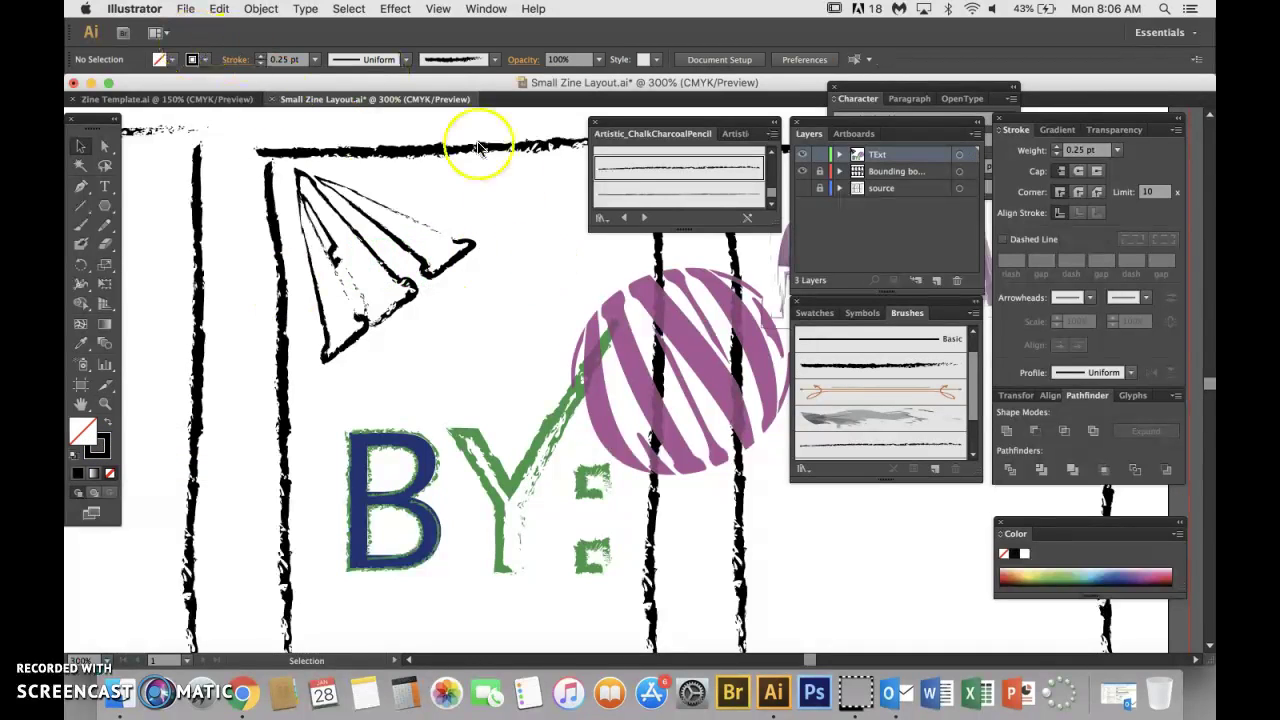